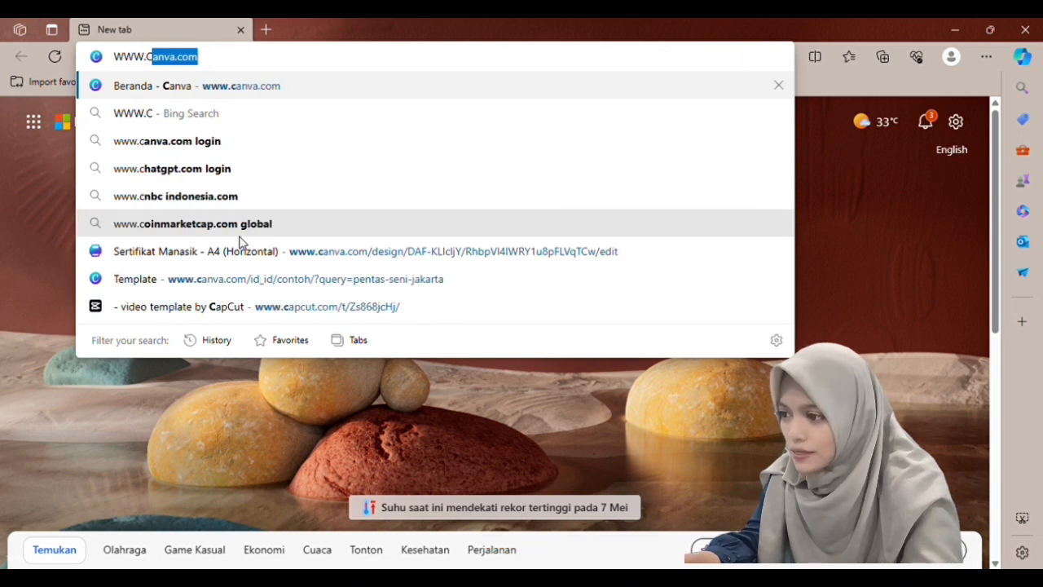
{"action": "key", "text": "Return"}
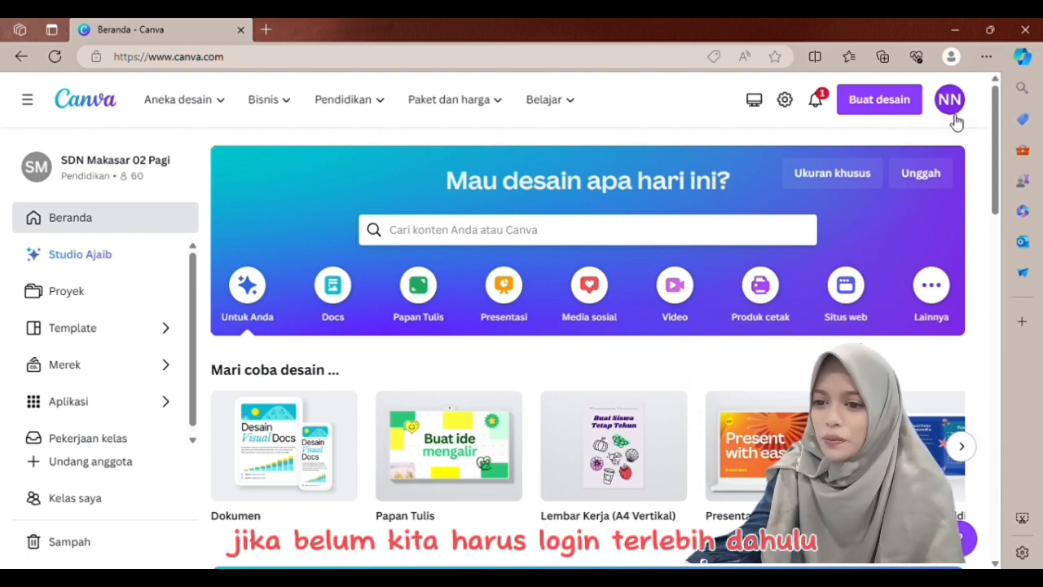
{"action": "left_click", "coordinate": [955, 121]}
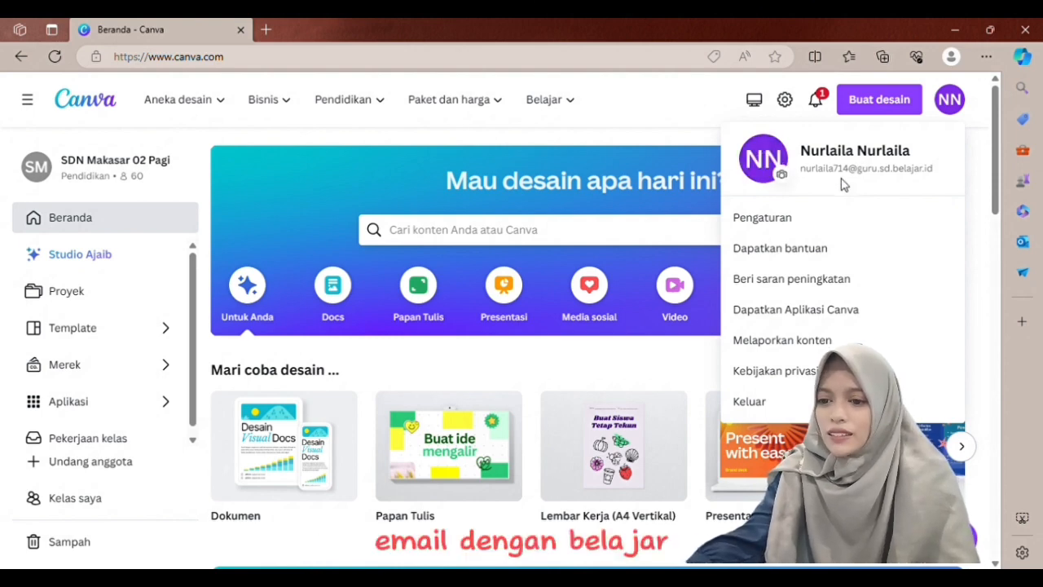
{"action": "left_click", "coordinate": [254, 142]}
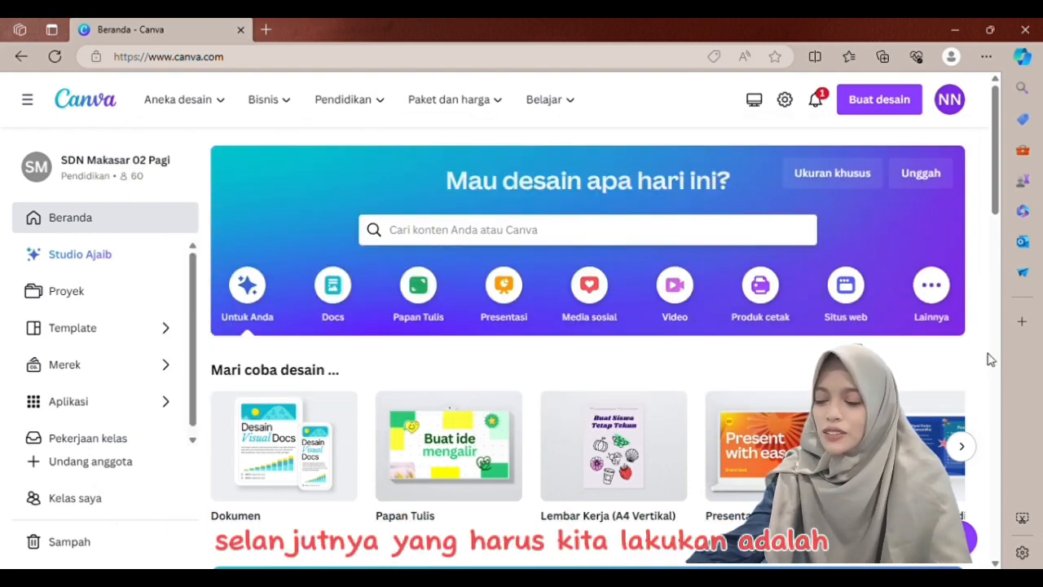
Step: Look through the suggested design types offered for creating a new design
{"action": "left_click", "coordinate": [496, 238]}
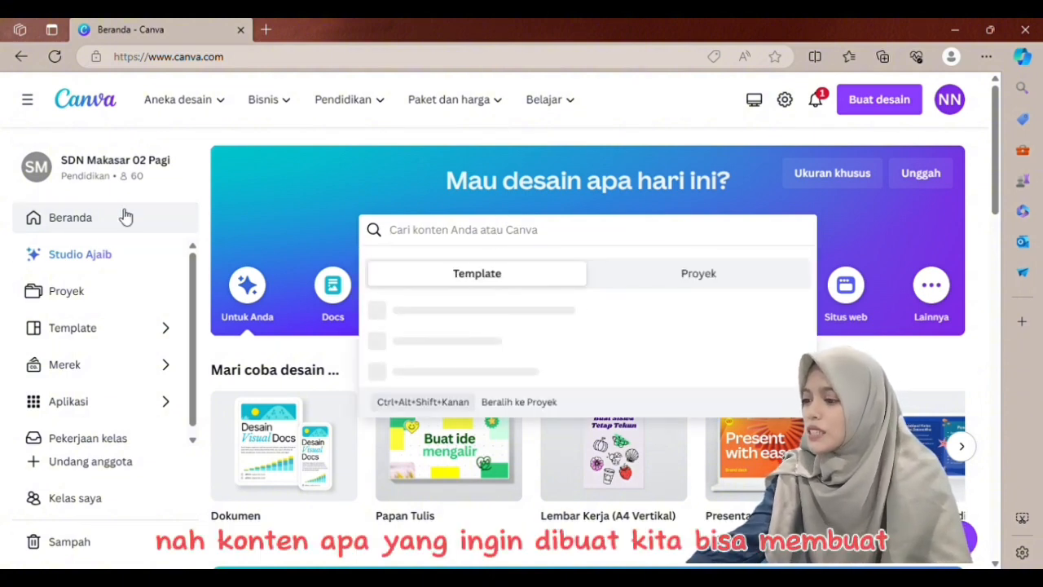
{"action": "left_click", "coordinate": [221, 143]}
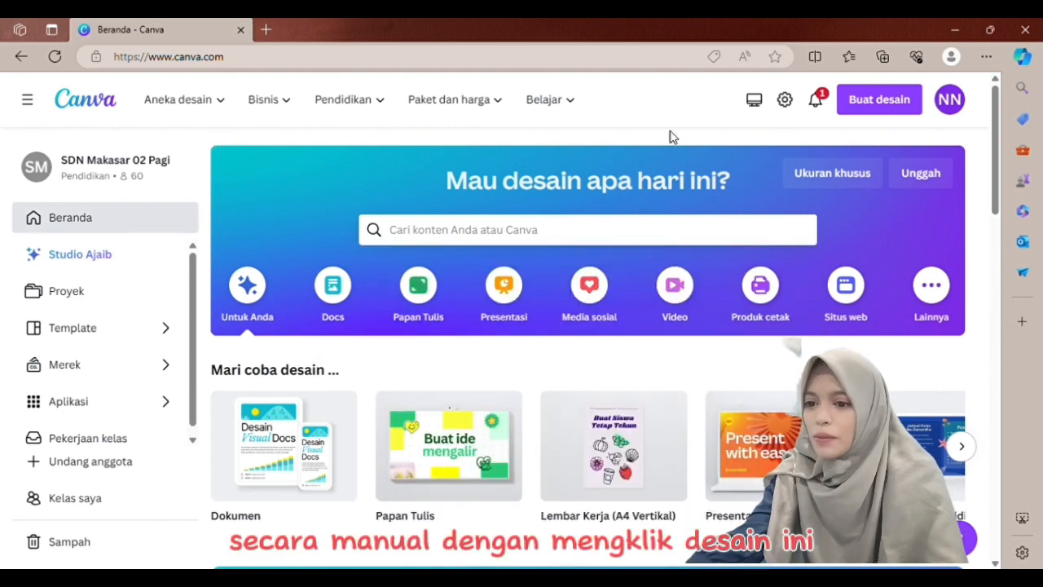
{"action": "left_click", "coordinate": [879, 113]}
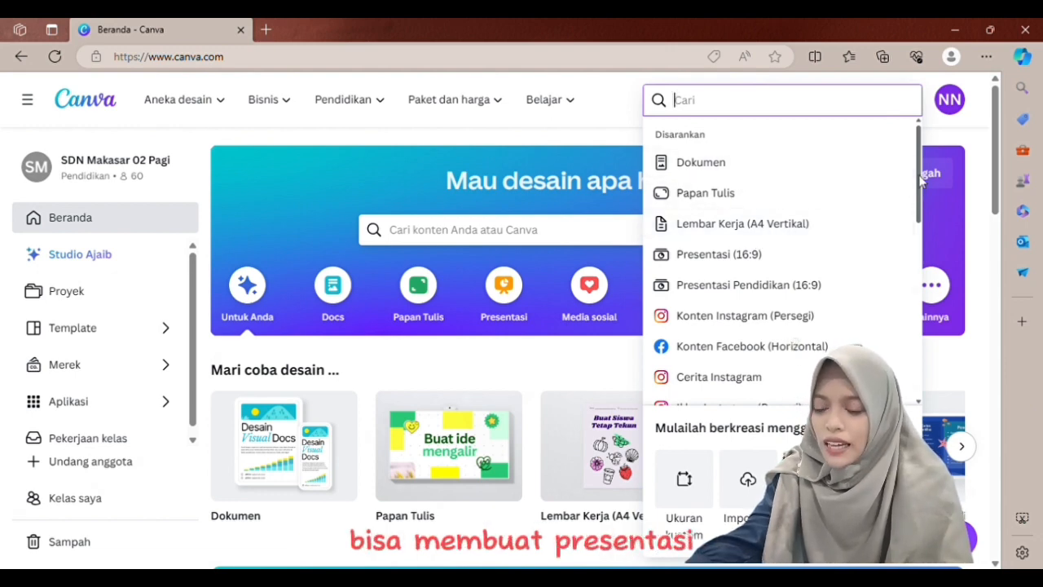
{"action": "left_click_drag", "start_coordinate": [919, 181], "coordinate": [868, 251]}
{"action": "left_click", "coordinate": [423, 140]}
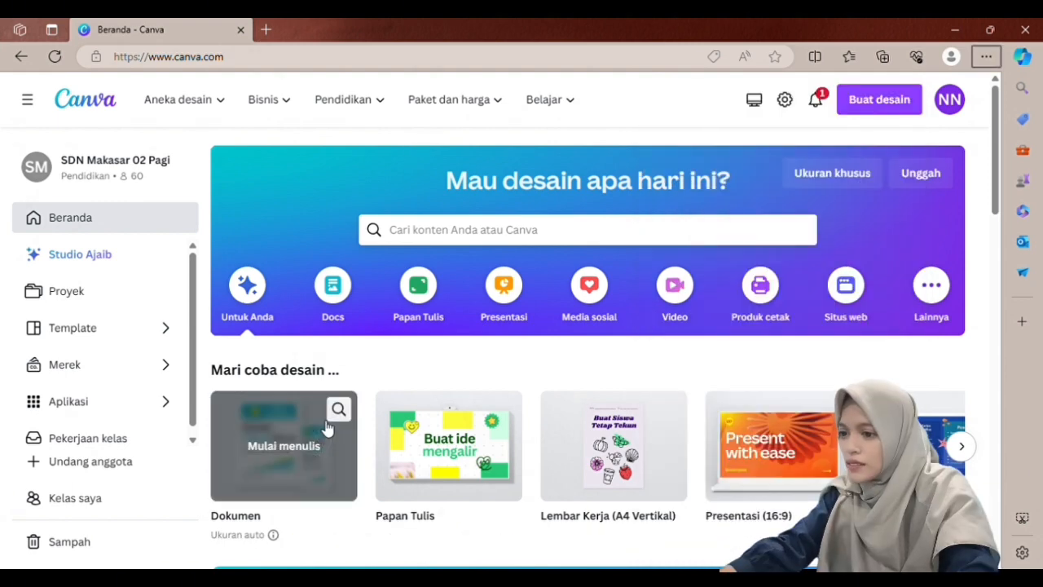
Step: Search the templates for "Ruang kelas virtual" and browse the results
{"action": "left_click", "coordinate": [426, 240]}
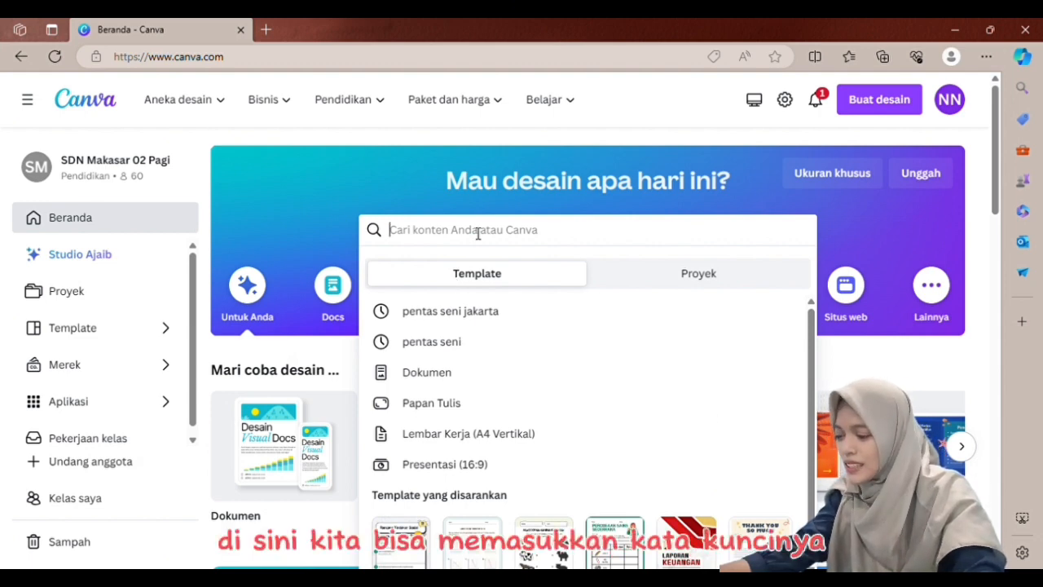
{"action": "type", "text": "Ruan"}
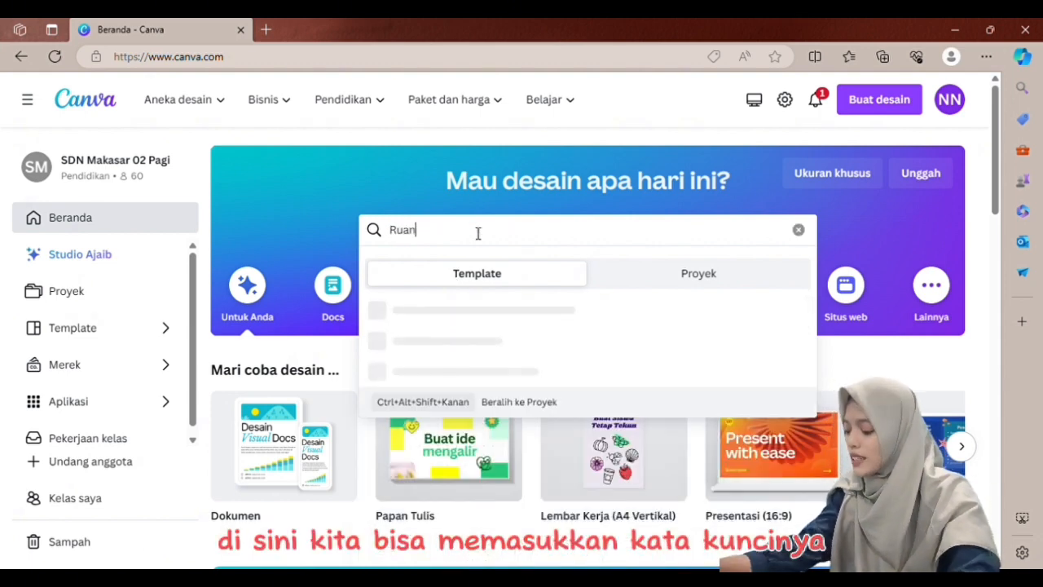
{"action": "type", "text": "g kelas v"}
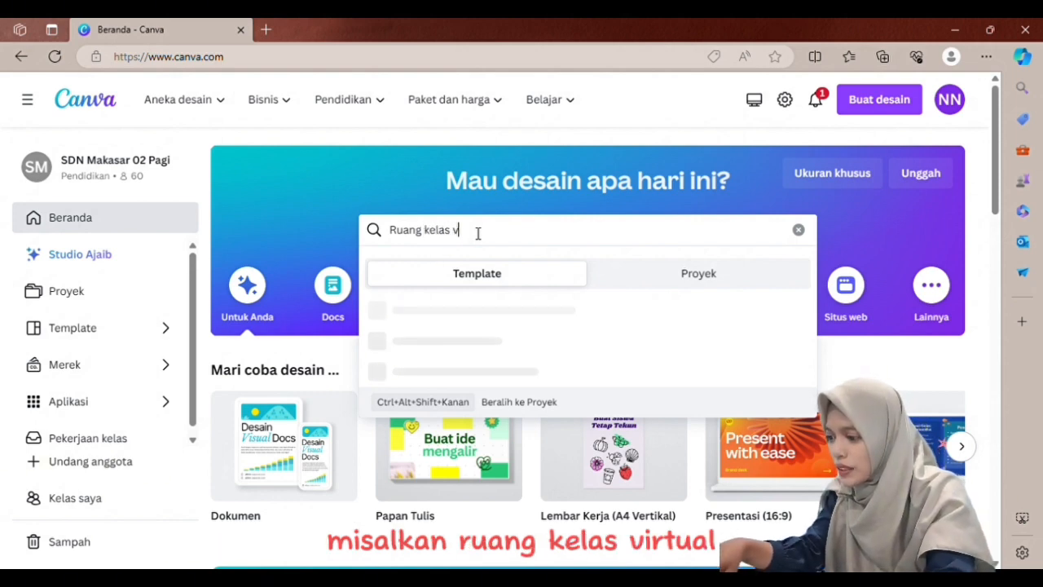
{"action": "type", "text": "irtual"}
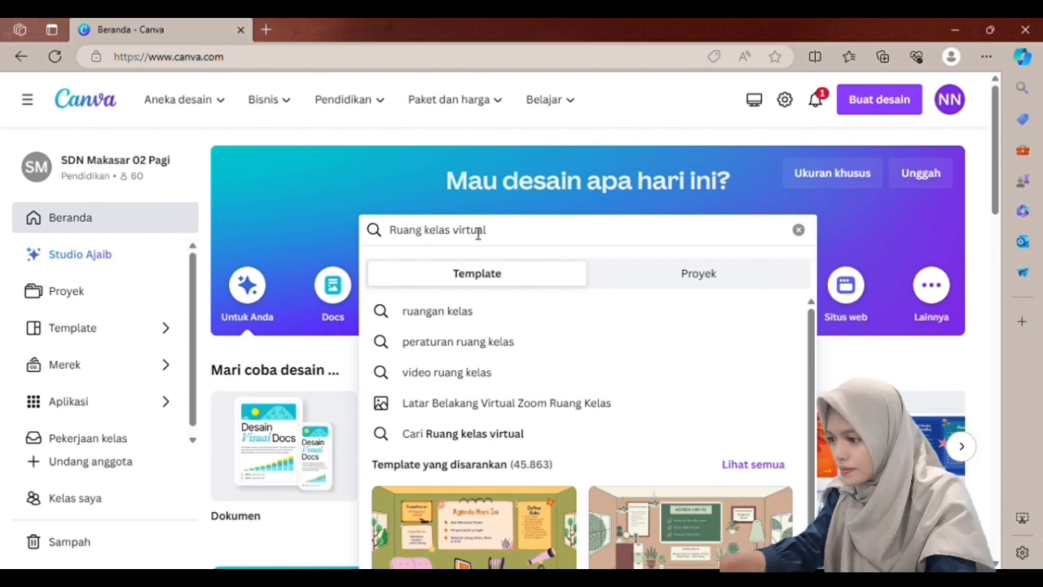
{"action": "key", "text": "Return"}
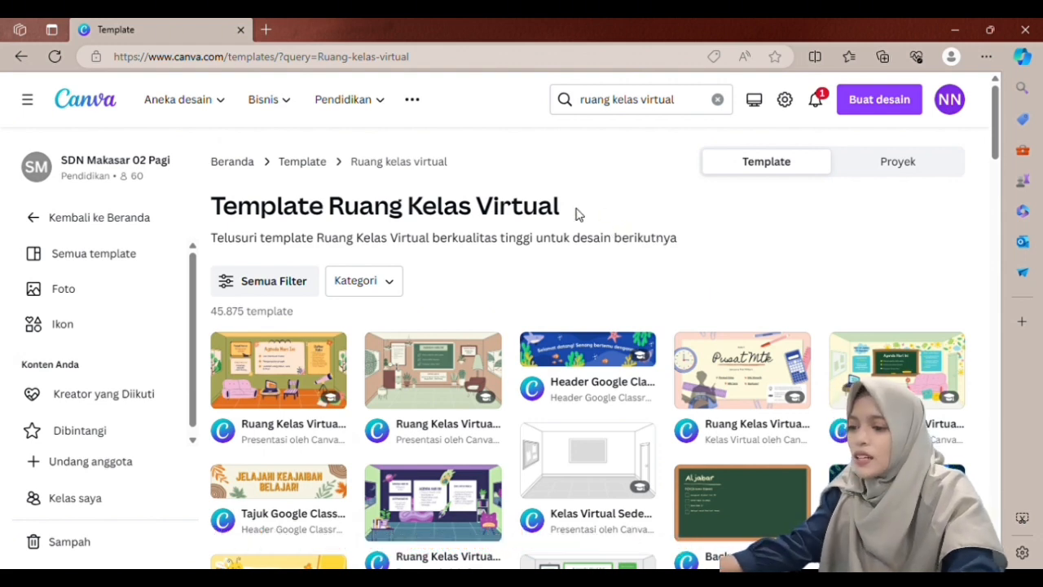
{"action": "scroll", "coordinate": [582, 259], "scroll_direction": "down", "scroll_amount": 1}
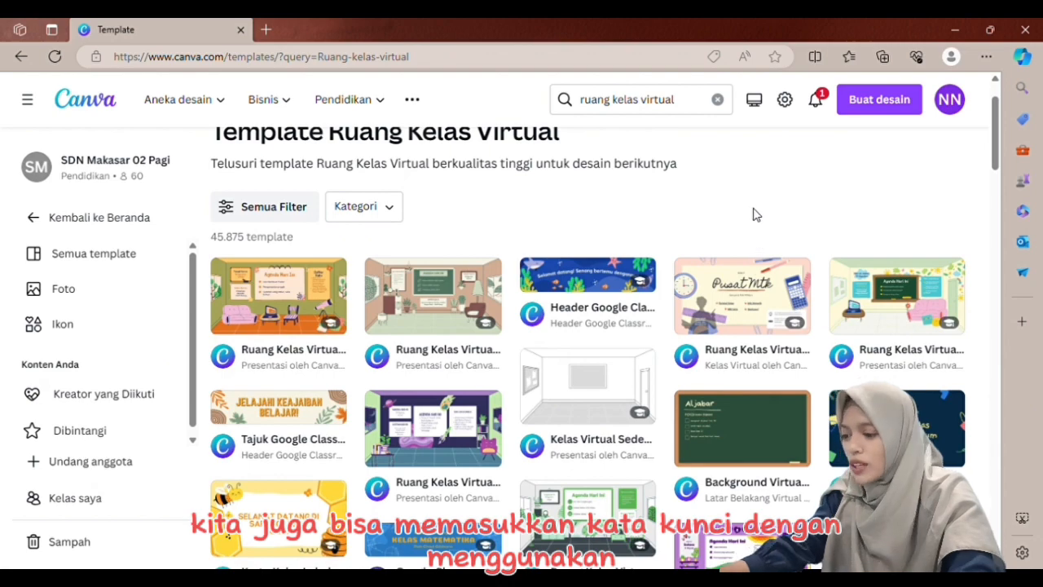
{"action": "scroll", "coordinate": [610, 259], "scroll_direction": "down", "scroll_amount": 2}
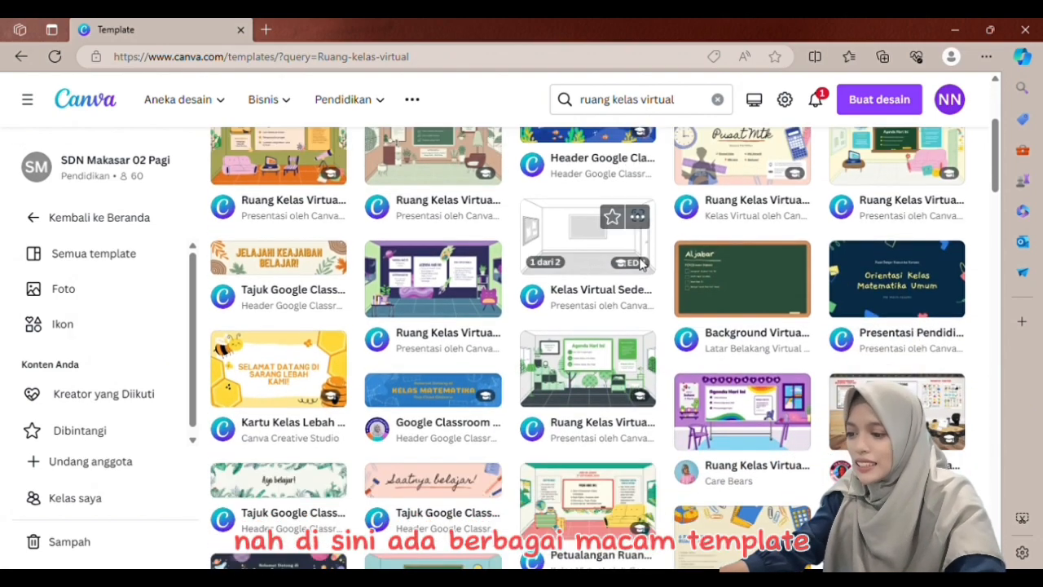
{"action": "scroll", "coordinate": [578, 363], "scroll_direction": "down", "scroll_amount": 1}
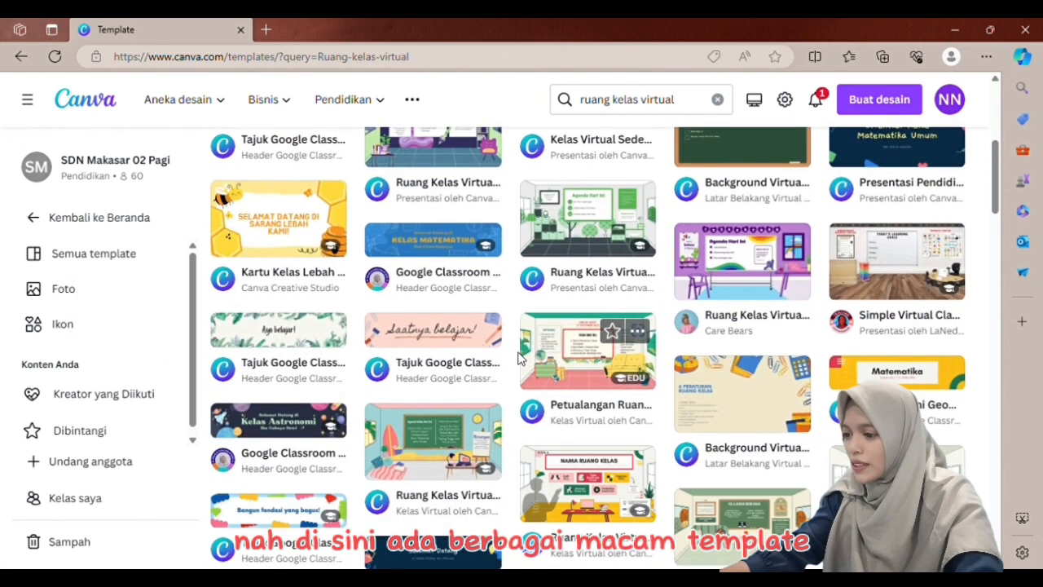
{"action": "scroll", "coordinate": [546, 287], "scroll_direction": "up", "scroll_amount": 4}
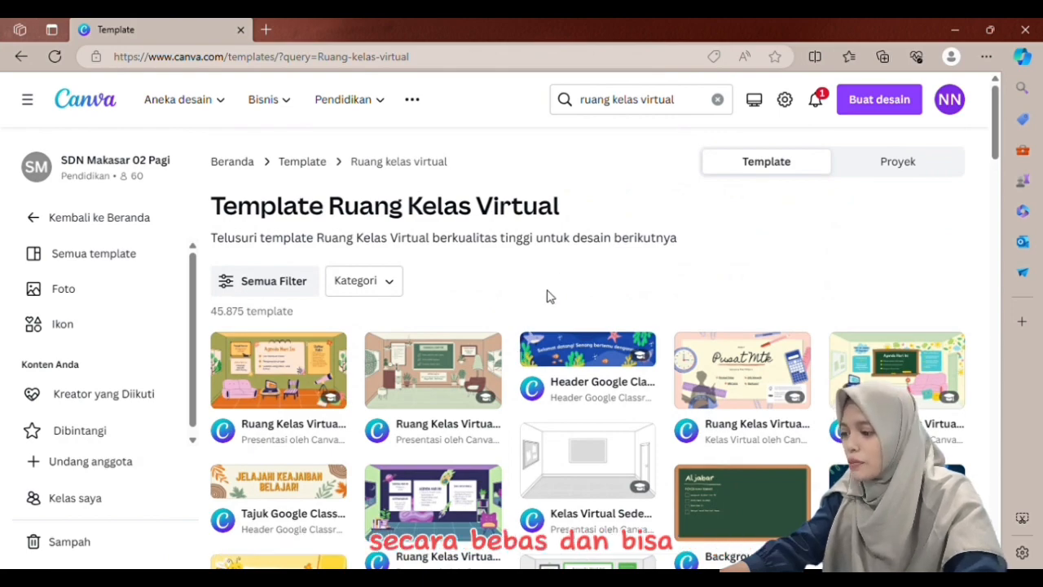
{"action": "scroll", "coordinate": [513, 278], "scroll_direction": "down", "scroll_amount": 5}
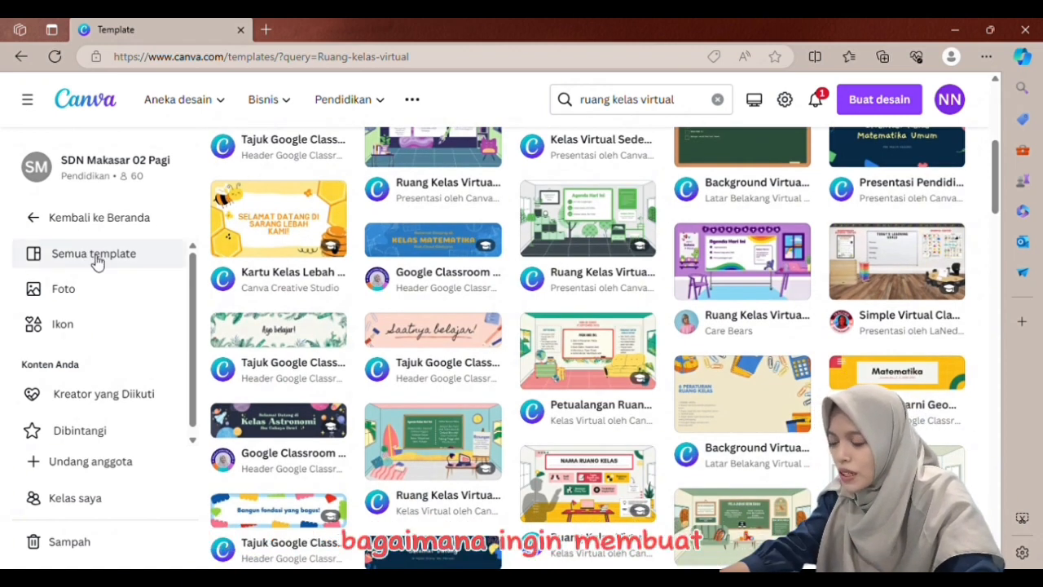
Step: Return to the home page and open the recent design "Petualangan Ruang Kelas Virtual"
{"action": "left_click", "coordinate": [61, 227]}
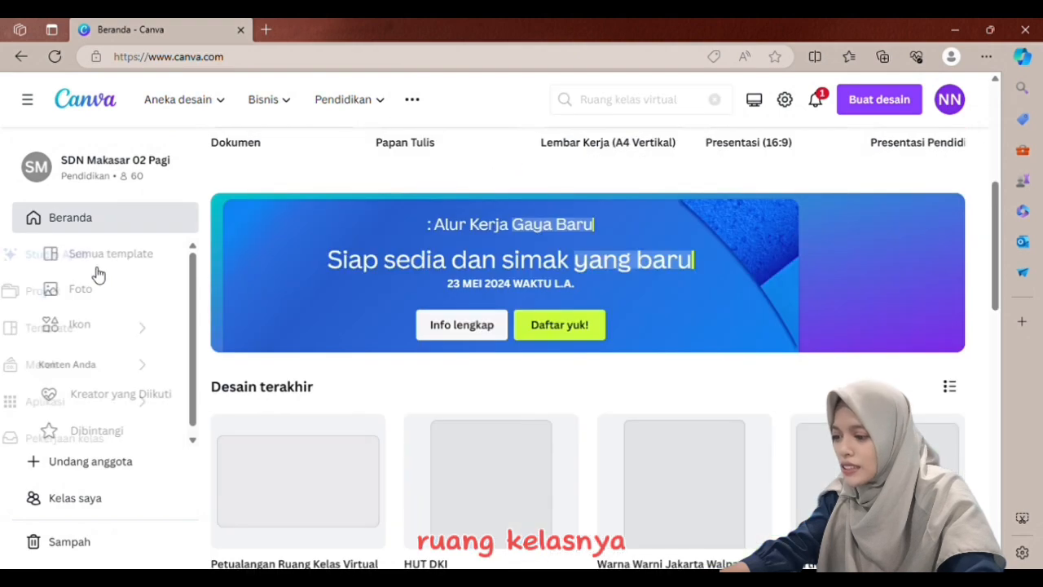
{"action": "scroll", "coordinate": [301, 522], "scroll_direction": "down", "scroll_amount": 3}
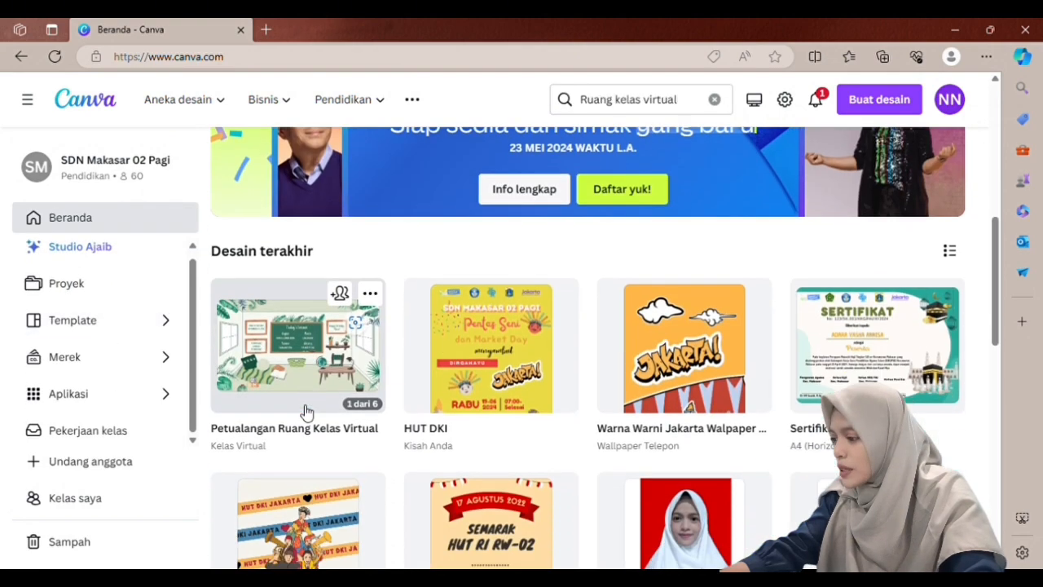
{"action": "left_click", "coordinate": [284, 289]}
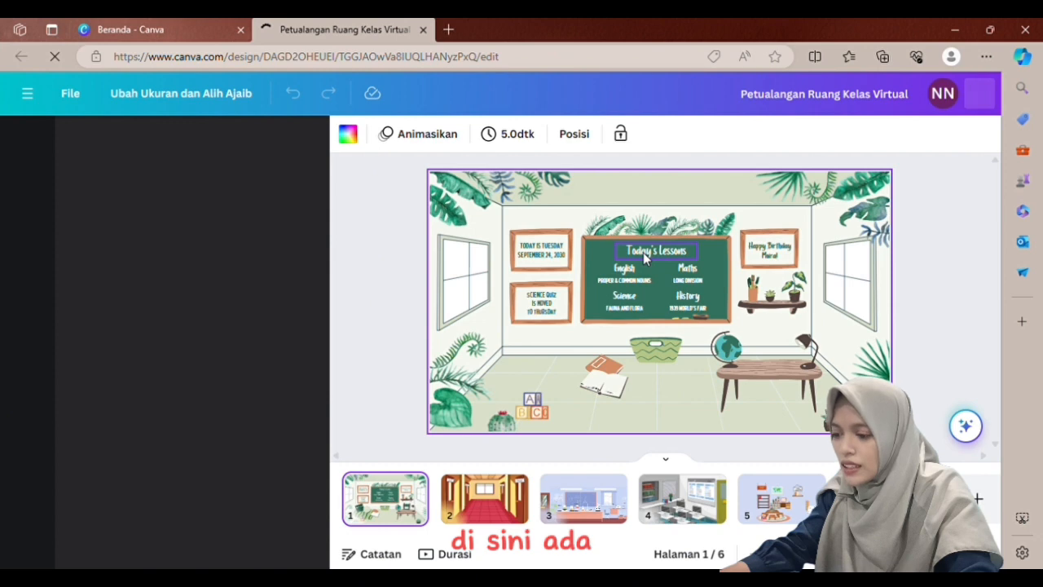
Step: Replace the chalkboard heading "Today's Lessons" on page 1 with "Pelajaran hari ini :"
{"action": "double_click", "coordinate": [643, 252]}
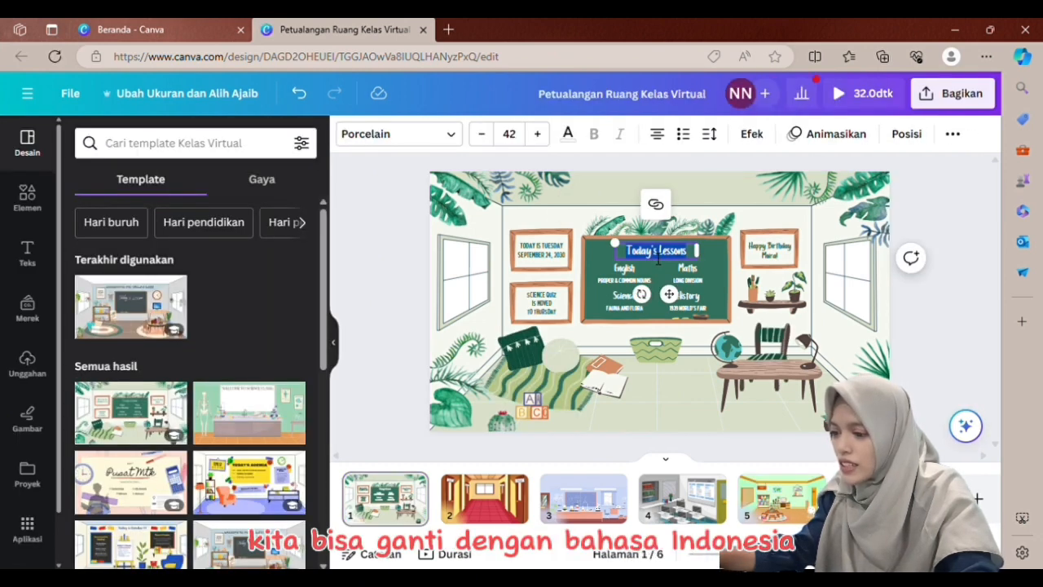
{"action": "type", "text": "Pelajaran"}
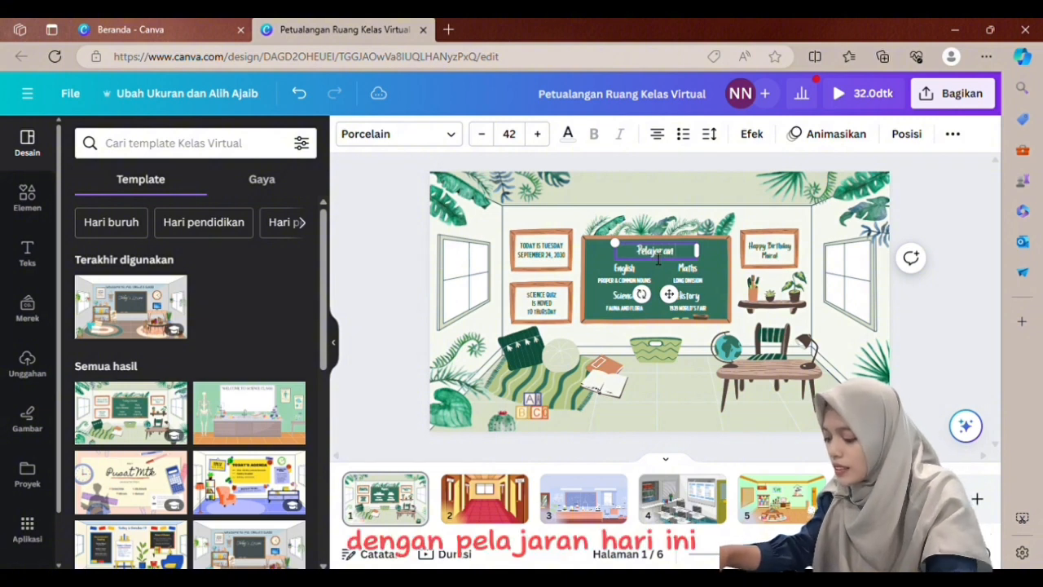
{"action": "key", "text": "BackSpace"}
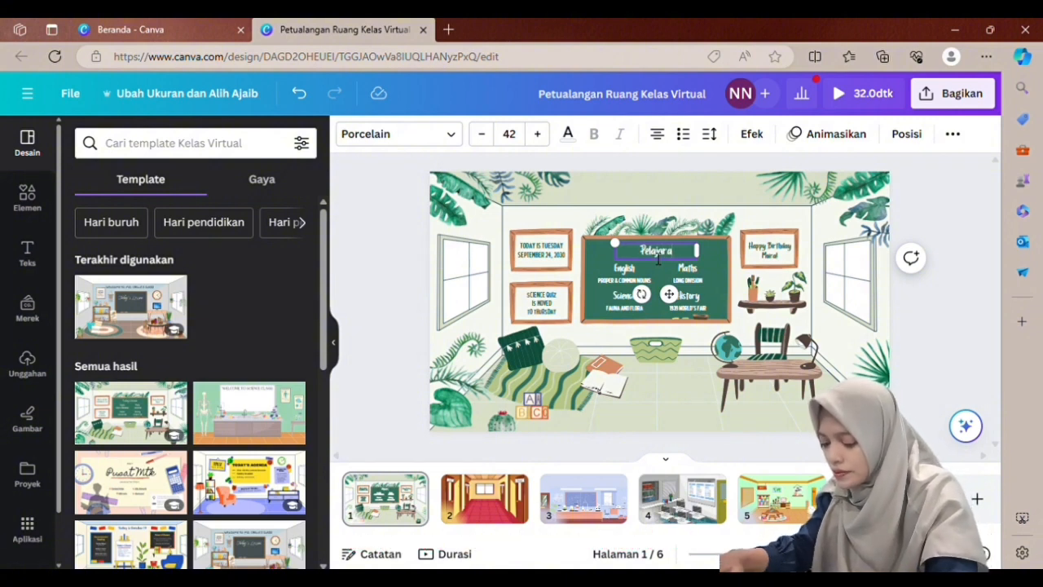
{"action": "type", "text": "n hari"}
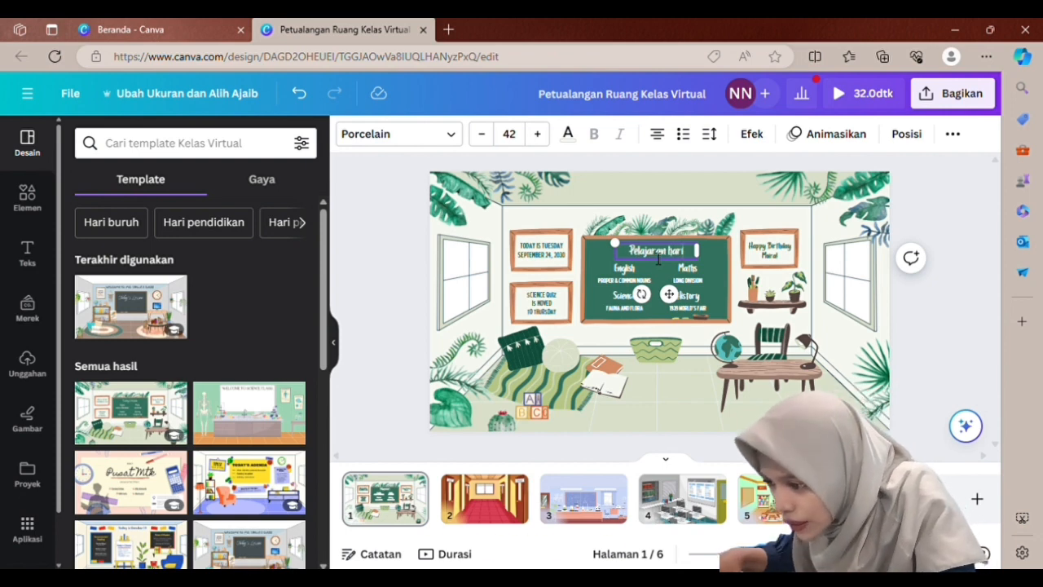
{"action": "type", "text": " ini :"}
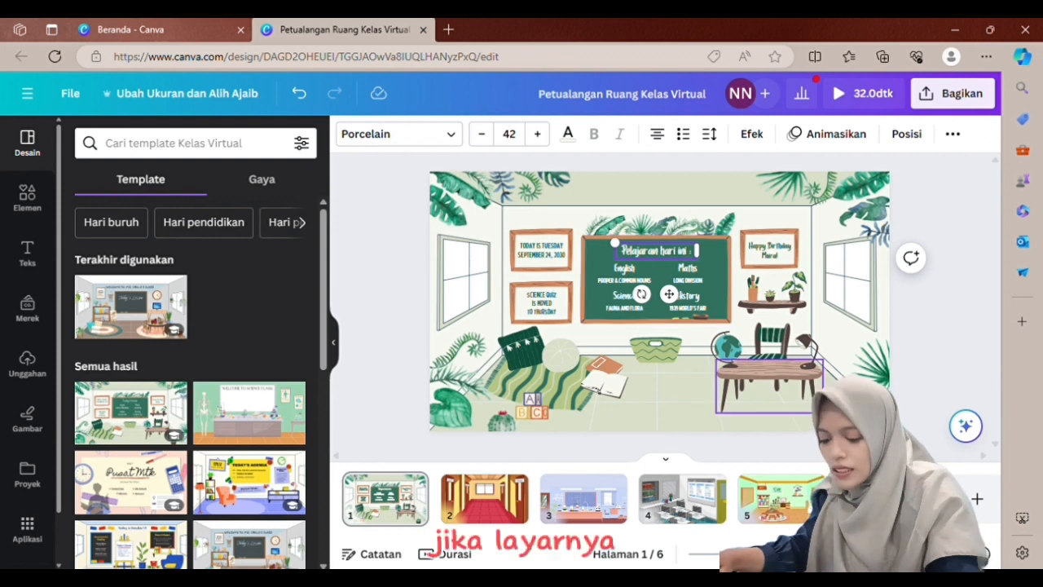
Step: Change the font of the chalkboard heading "Pelajaran hari ini :" to Best light
{"action": "left_click_drag", "start_coordinate": [733, 554], "coordinate": [760, 555]}
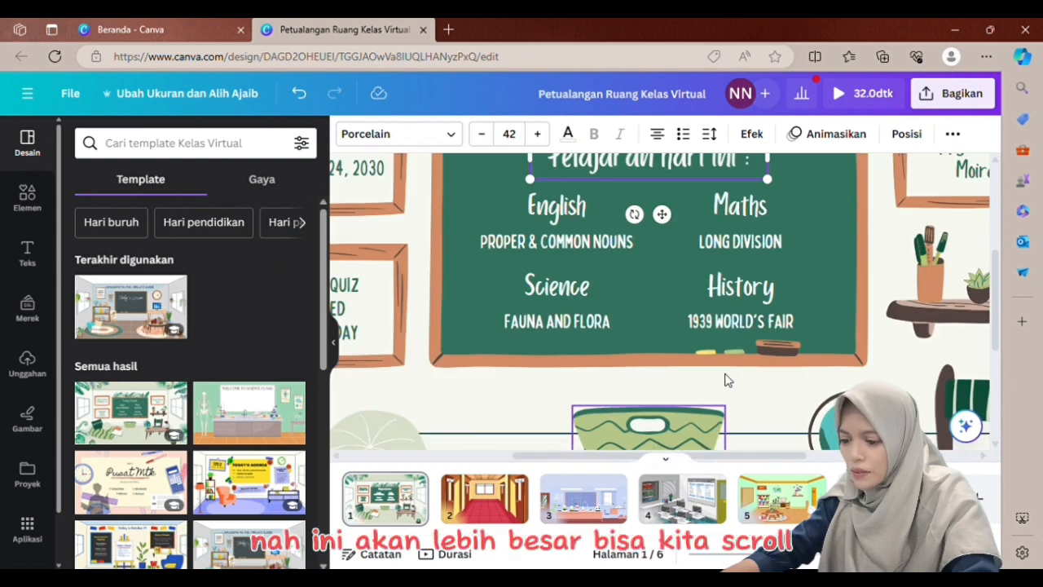
{"action": "scroll", "coordinate": [726, 374], "scroll_direction": "up", "scroll_amount": 2}
{"action": "scroll", "coordinate": [725, 373], "scroll_direction": "down", "scroll_amount": 2}
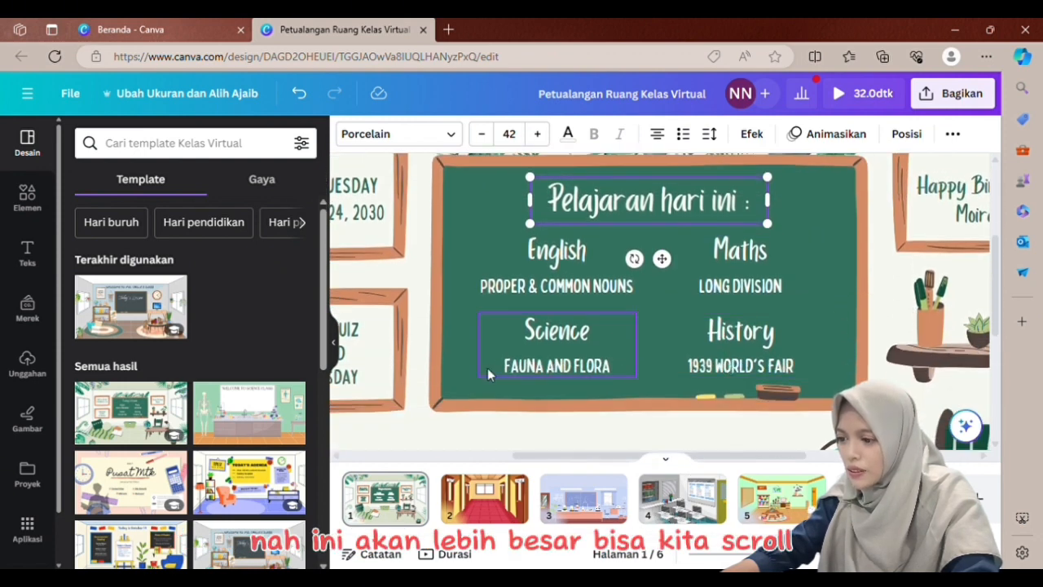
{"action": "left_click", "coordinate": [689, 204]}
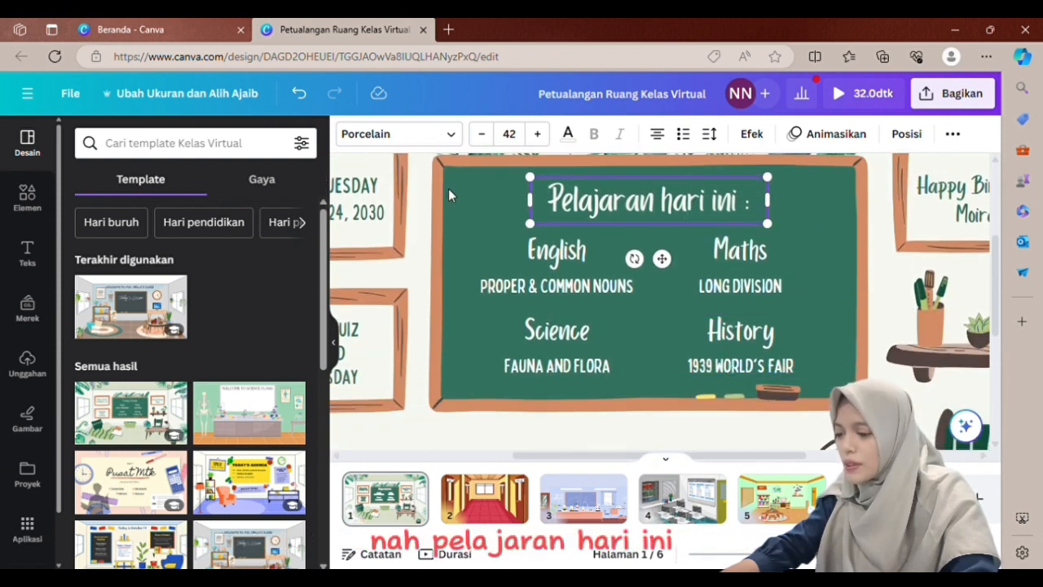
{"action": "left_click", "coordinate": [407, 137]}
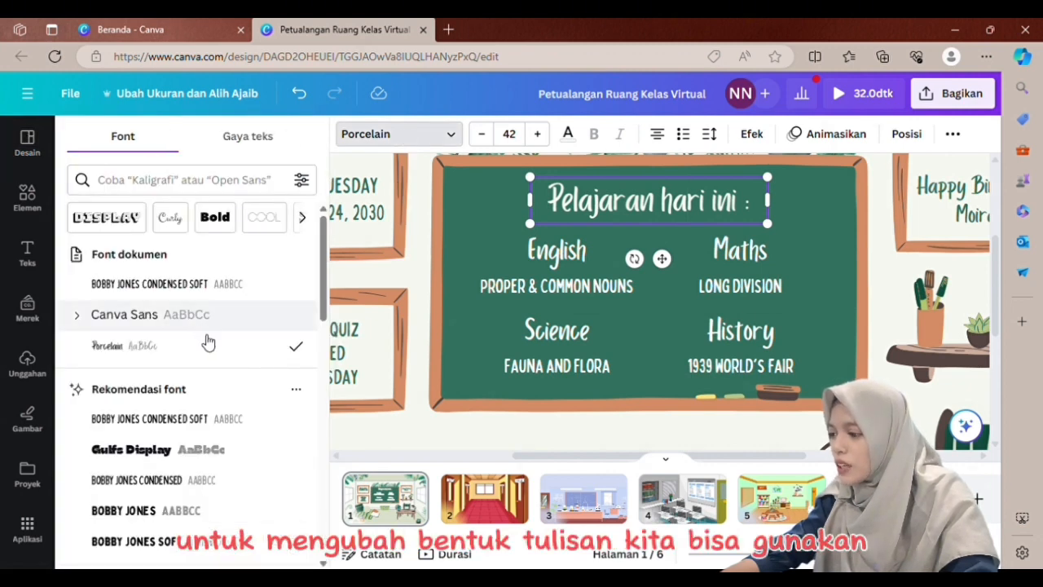
{"action": "scroll", "coordinate": [214, 397], "scroll_direction": "down", "scroll_amount": 2}
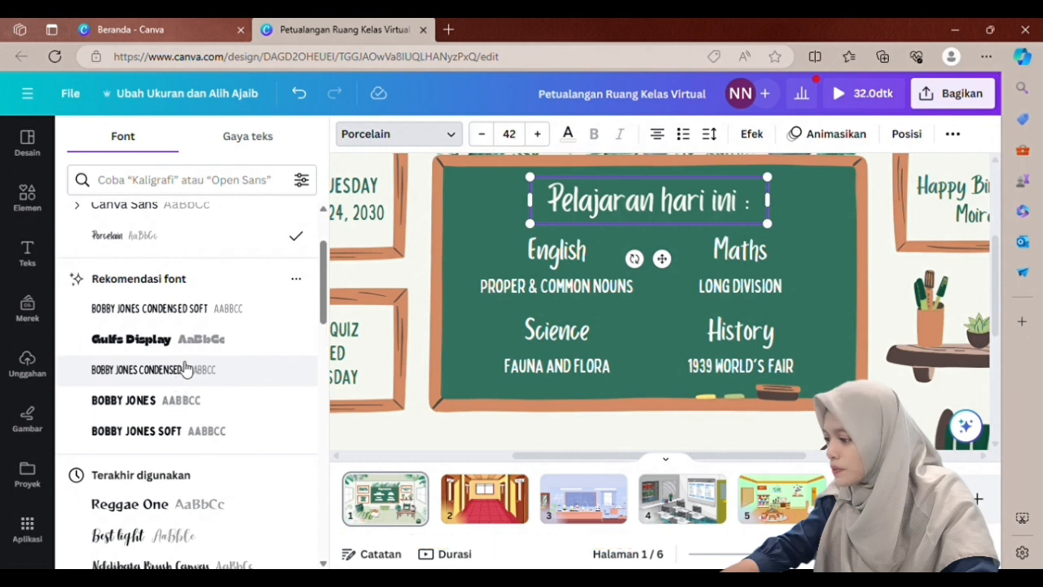
{"action": "scroll", "coordinate": [182, 440], "scroll_direction": "down", "scroll_amount": 2}
{"action": "left_click", "coordinate": [189, 427]}
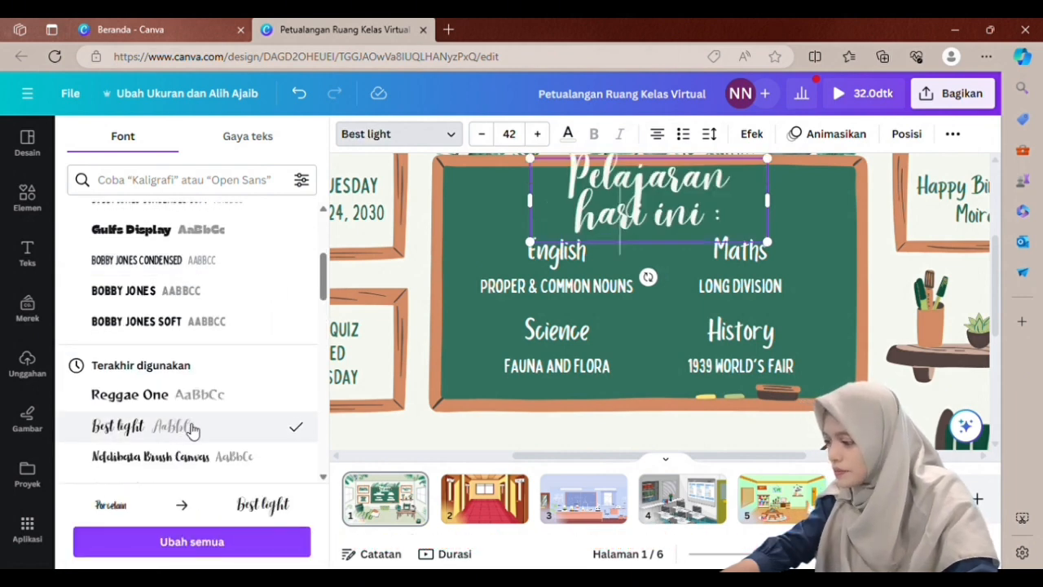
{"action": "left_click", "coordinate": [414, 281]}
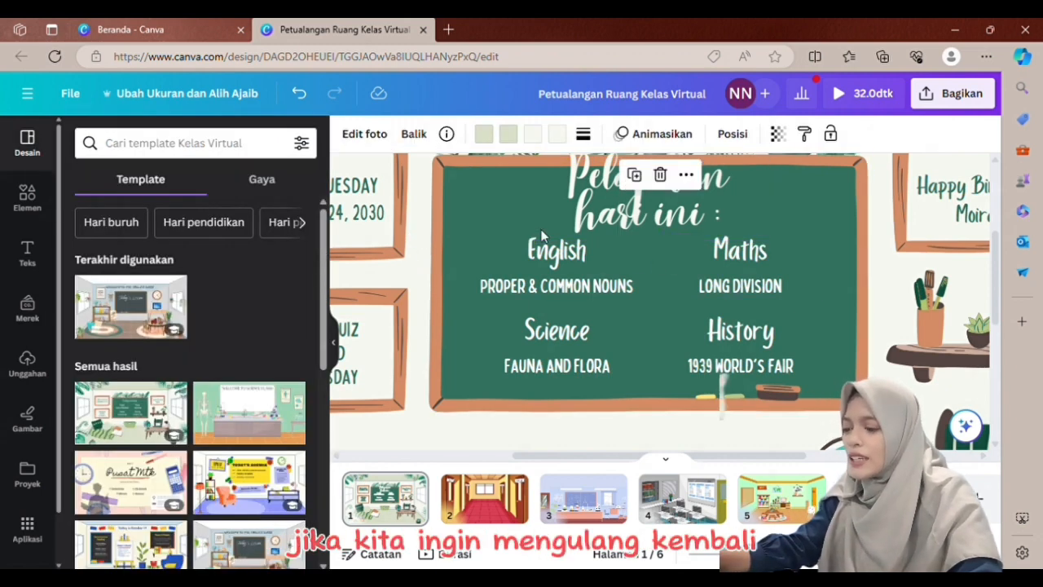
Step: Undo the font change on the chalkboard heading
{"action": "left_click", "coordinate": [300, 95]}
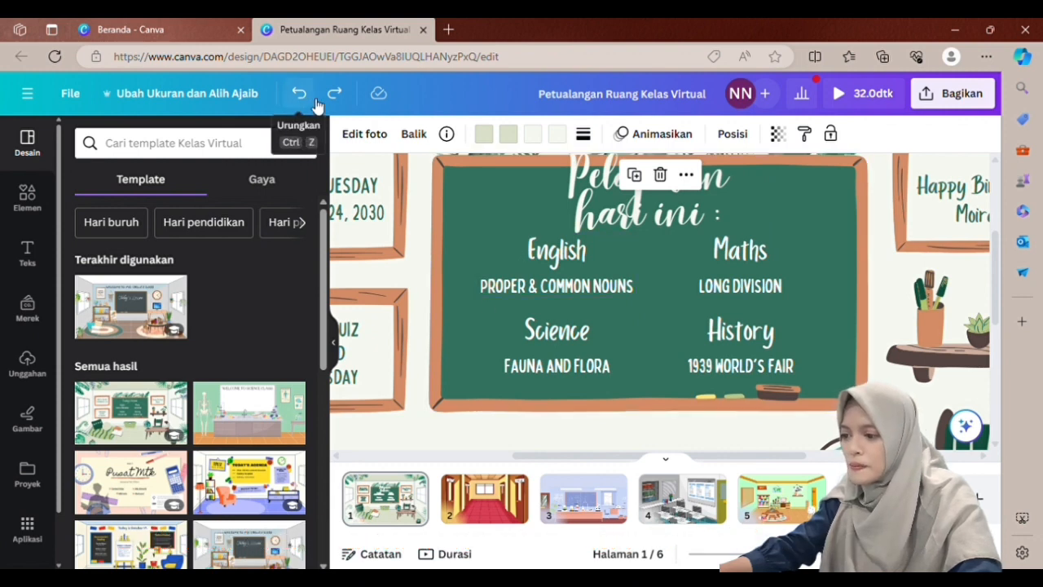
{"action": "left_click", "coordinate": [301, 96]}
{"action": "left_click", "coordinate": [510, 245]}
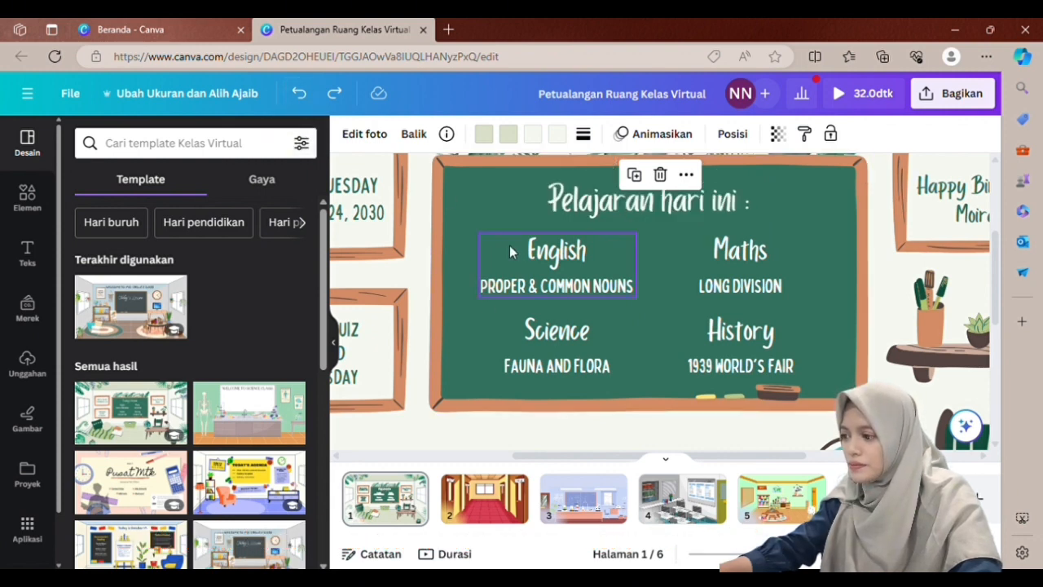
{"action": "left_click", "coordinate": [450, 235]}
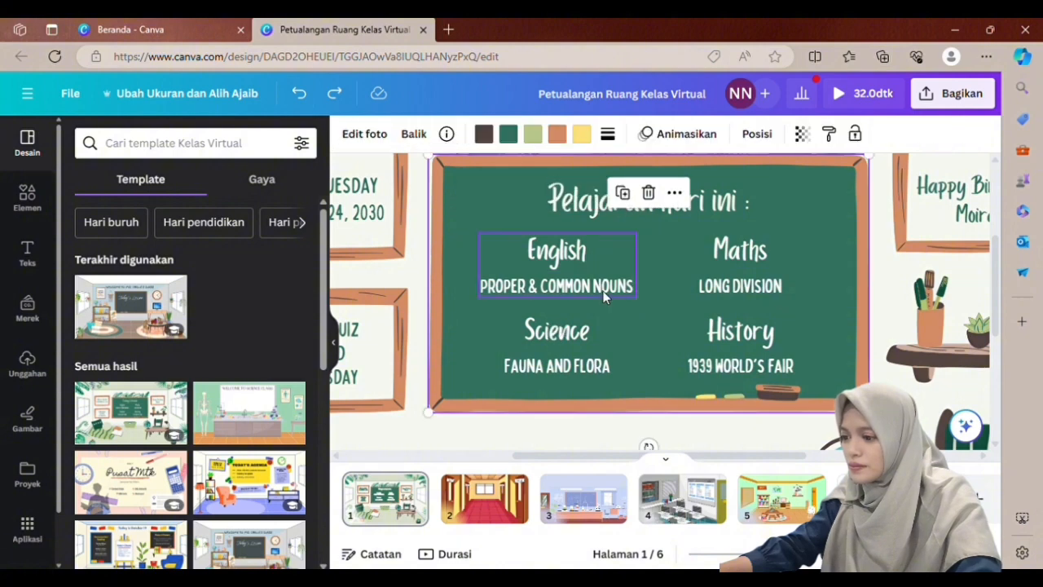
Step: Replace the date sign's text on page 1 with "HARI INI :" and "SELASA, 07 MEI 2024" on two lines
{"action": "scroll", "coordinate": [627, 287], "scroll_direction": "down", "scroll_amount": 1, "text": "ctrl"}
{"action": "scroll", "coordinate": [626, 282], "scroll_direction": "down", "scroll_amount": 2}
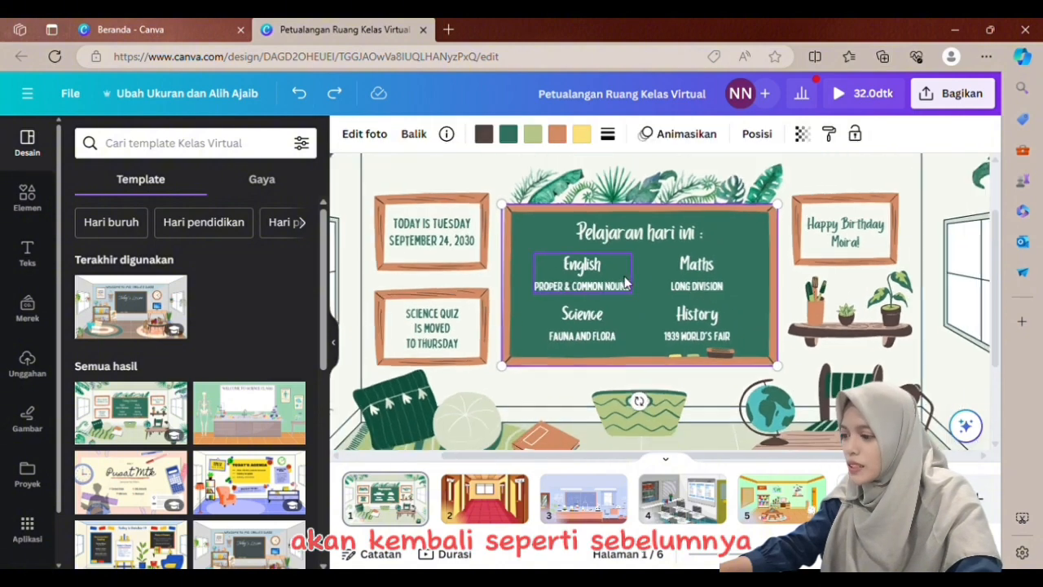
{"action": "scroll", "coordinate": [626, 282], "scroll_direction": "down", "scroll_amount": 2}
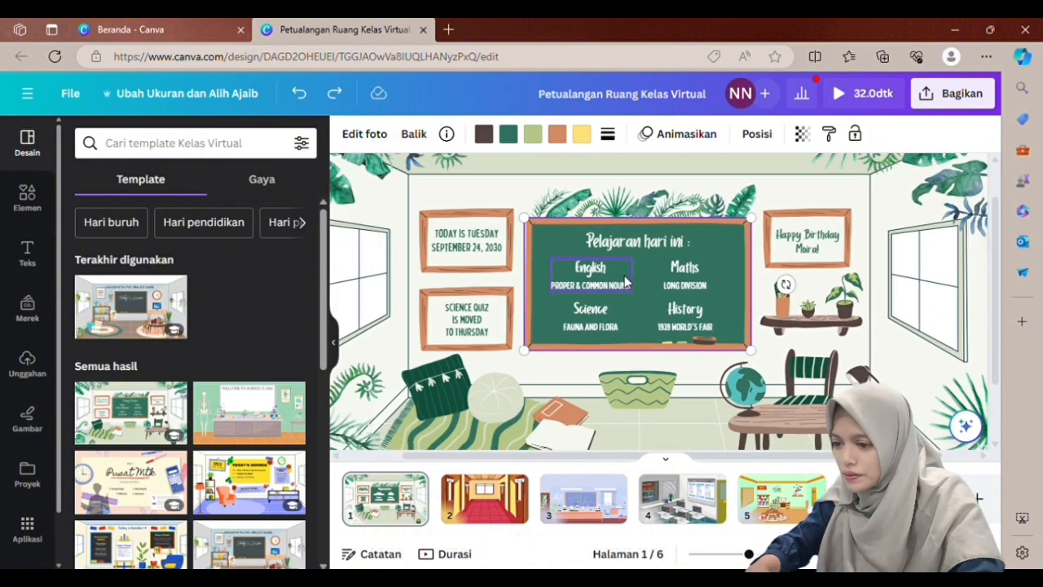
{"action": "scroll", "coordinate": [626, 282], "scroll_direction": "up", "scroll_amount": 2}
{"action": "left_click", "coordinate": [445, 248]}
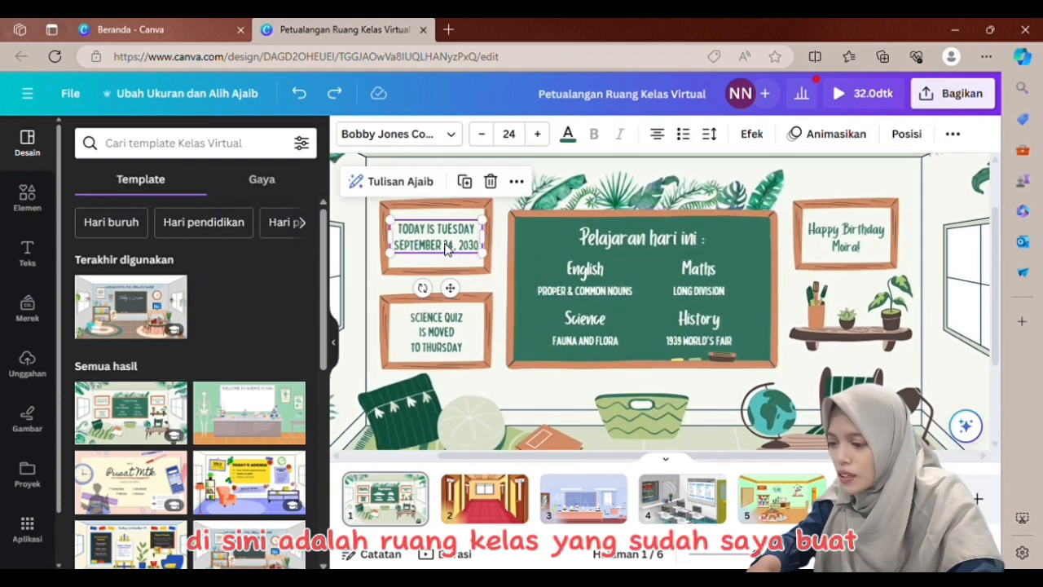
{"action": "double_click", "coordinate": [451, 236]}
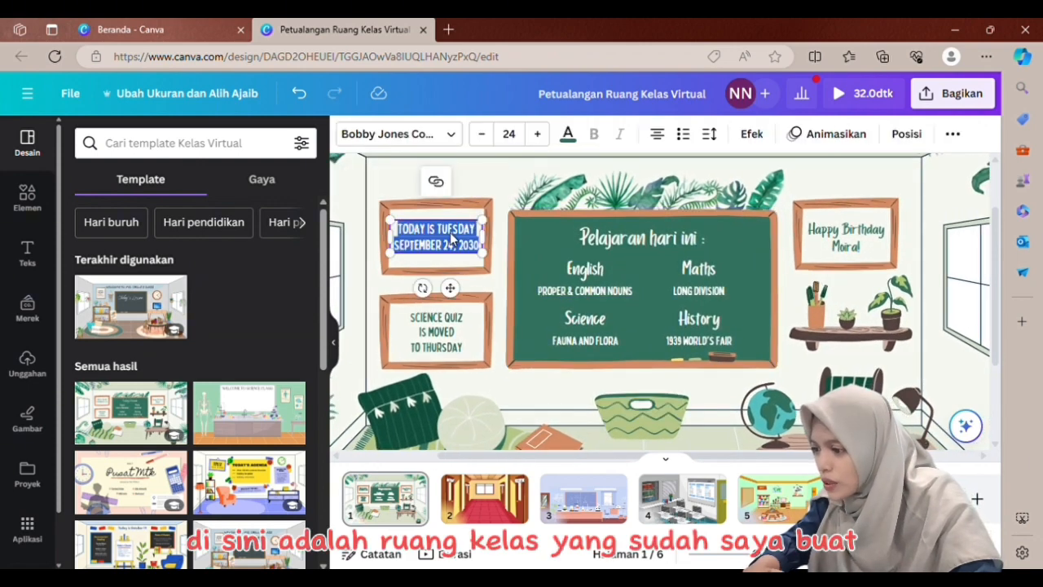
{"action": "type", "text": "HA"}
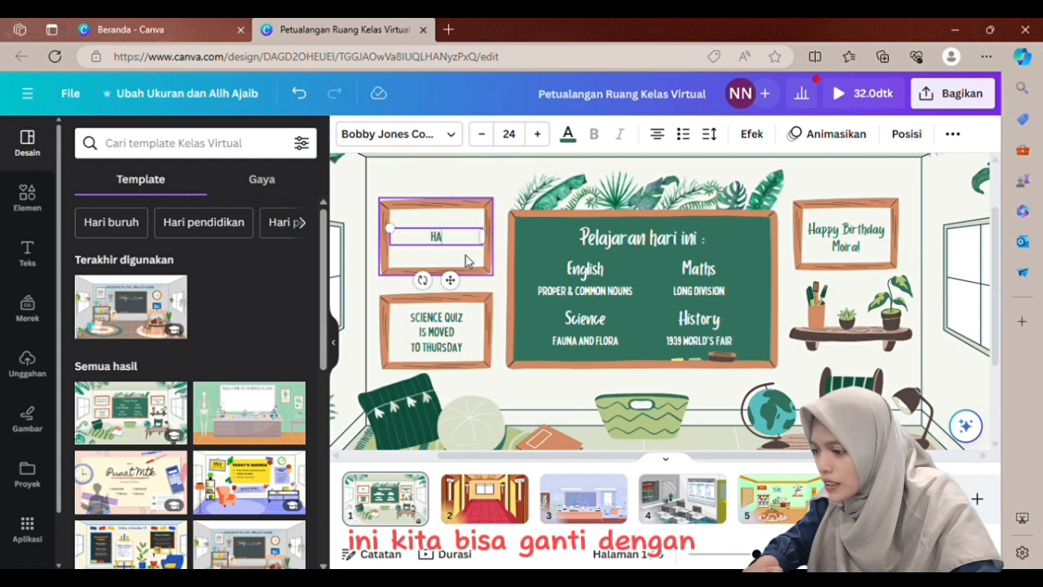
{"action": "type", "text": "RI INI :"}
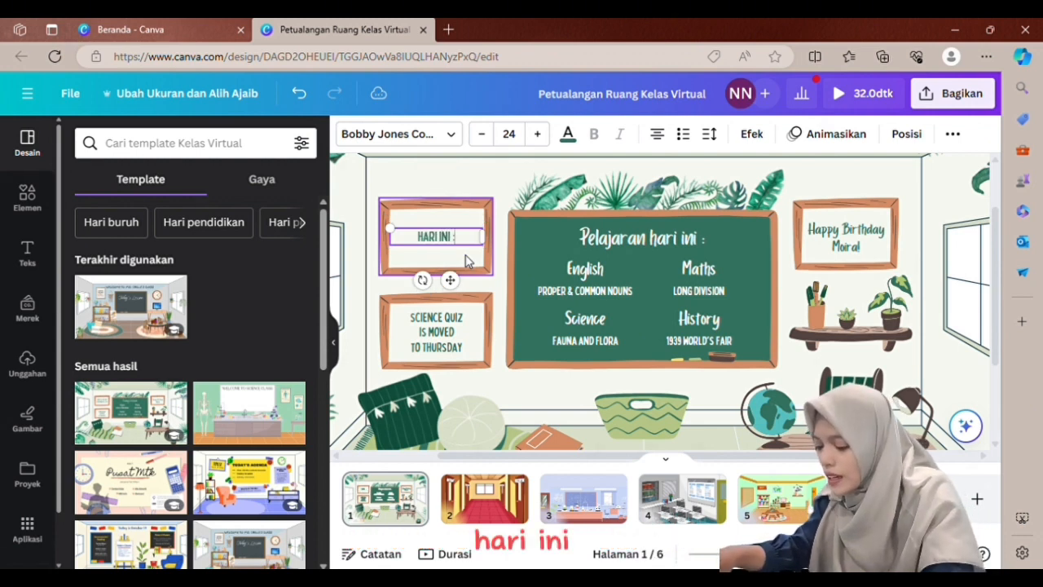
{"action": "key", "text": "Return"}
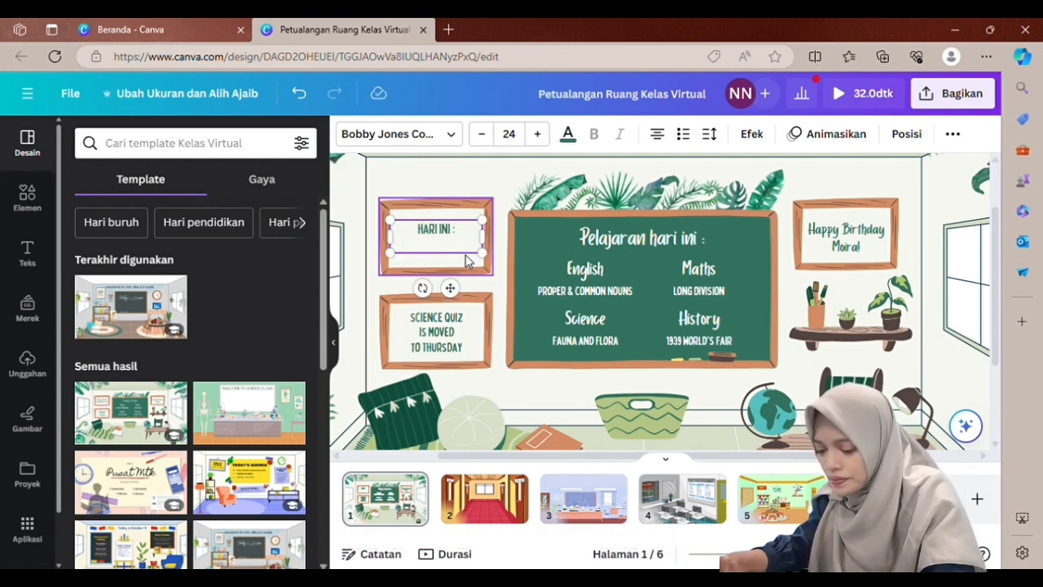
{"action": "type", "text": "SELASA."}
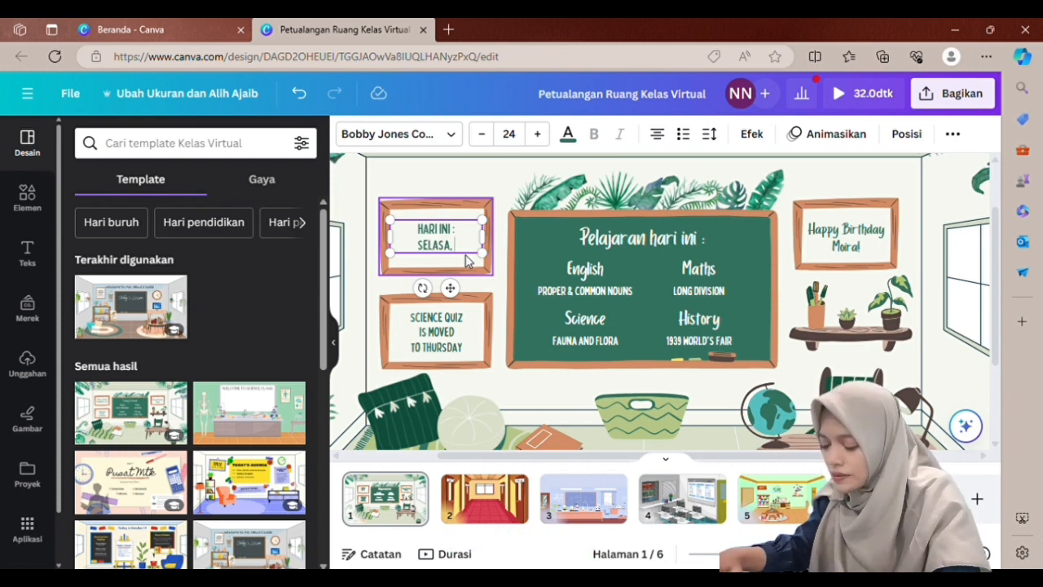
{"action": "key", "text": "BackSpace"}
{"action": "type", "text": ", 07"}
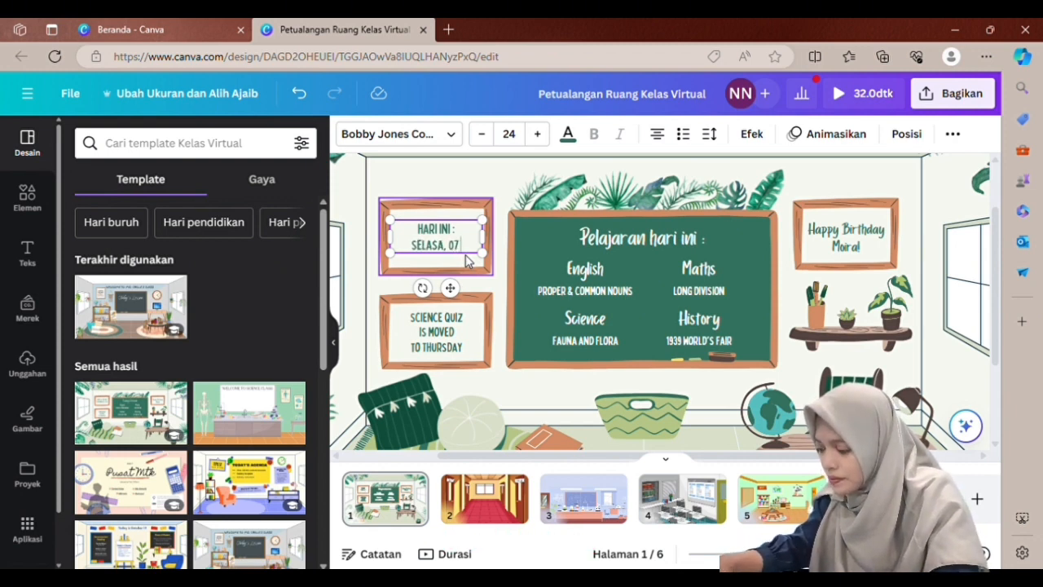
{"action": "type", "text": " MEI 2024"}
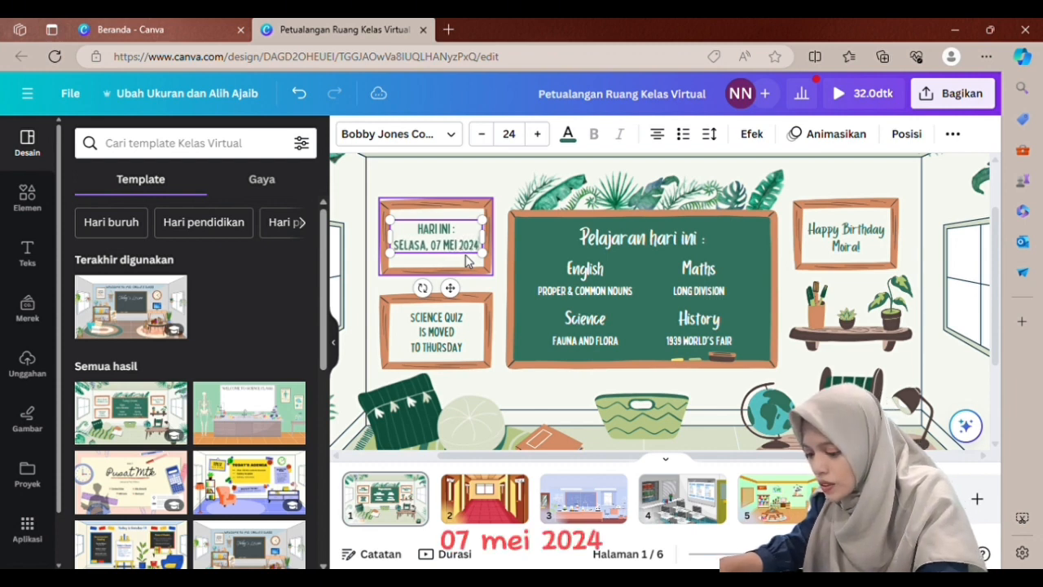
Step: Replace the science quiz notice with "EKSKUL DRUMBAND" and "MEMBAWA PIANIKA" on two lines
{"action": "left_click", "coordinate": [444, 341]}
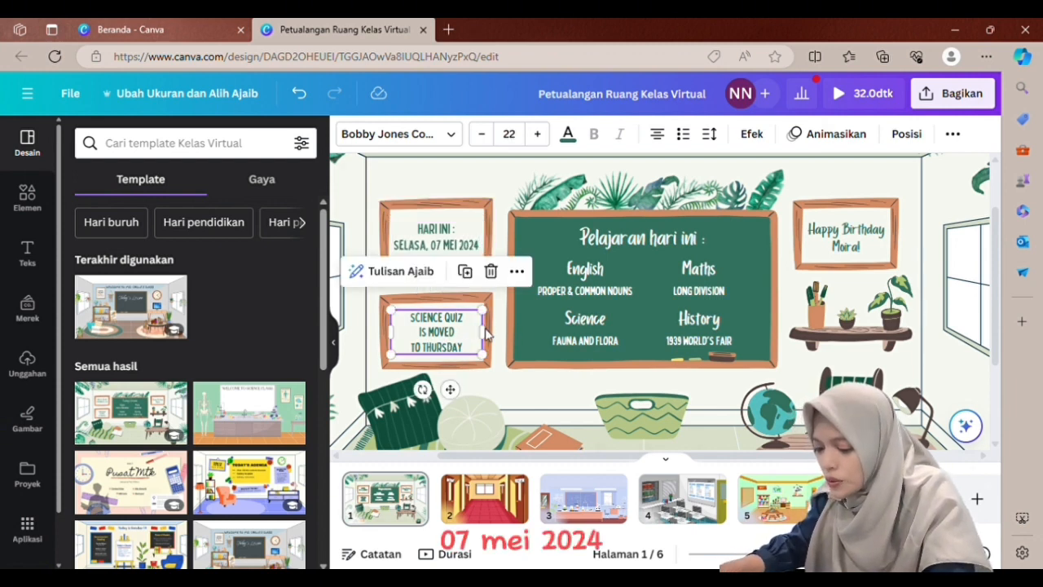
{"action": "double_click", "coordinate": [440, 347]}
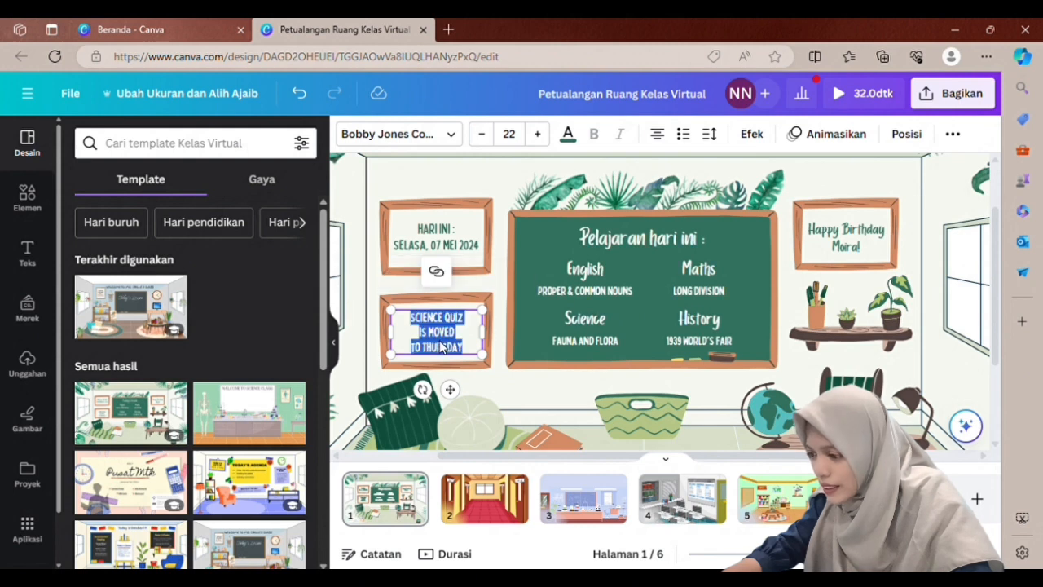
{"action": "type", "text": "EKS"}
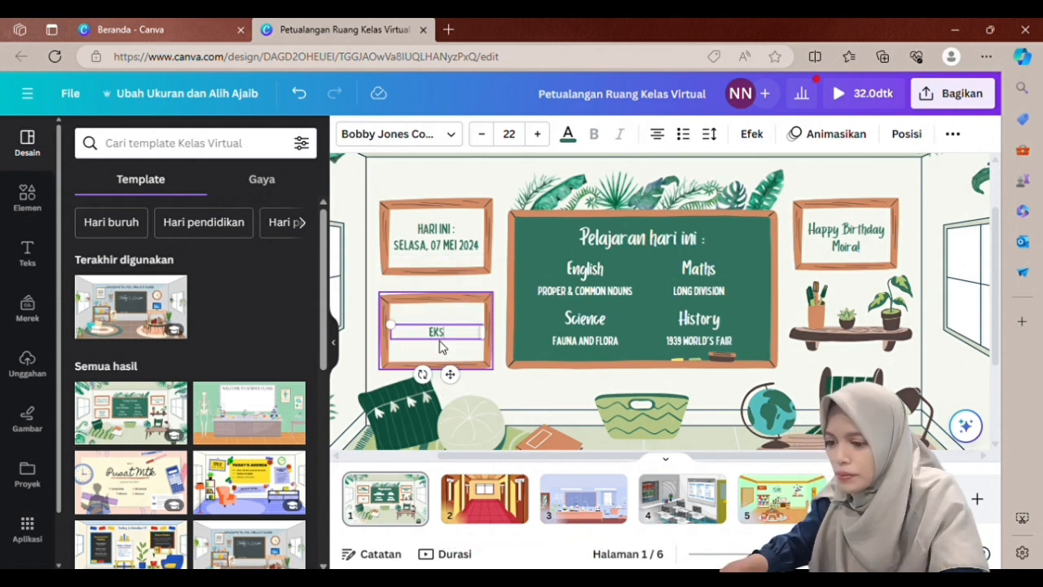
{"action": "type", "text": "KUL"}
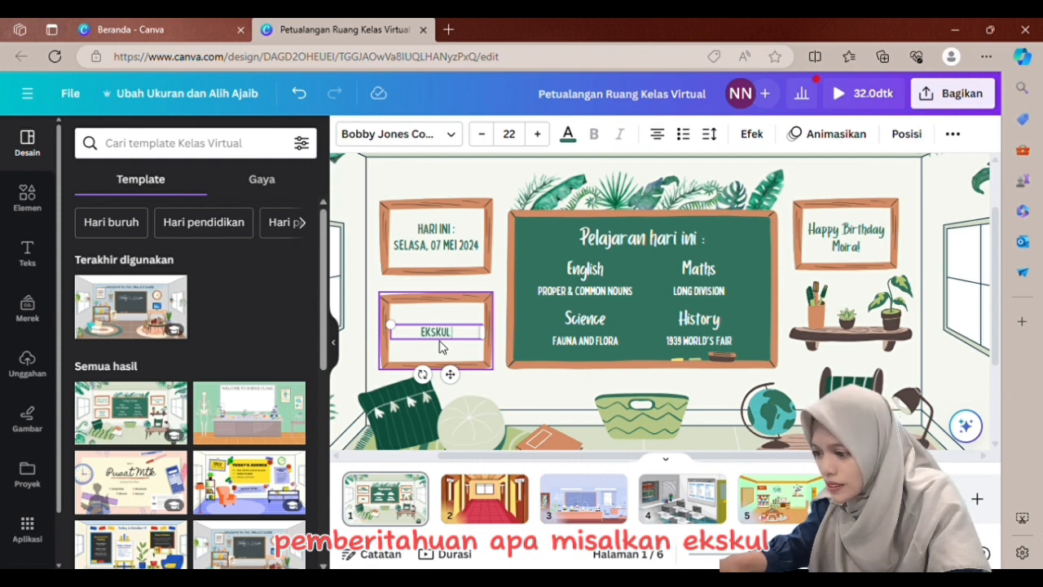
{"action": "type", "text": " DRUMBAND"}
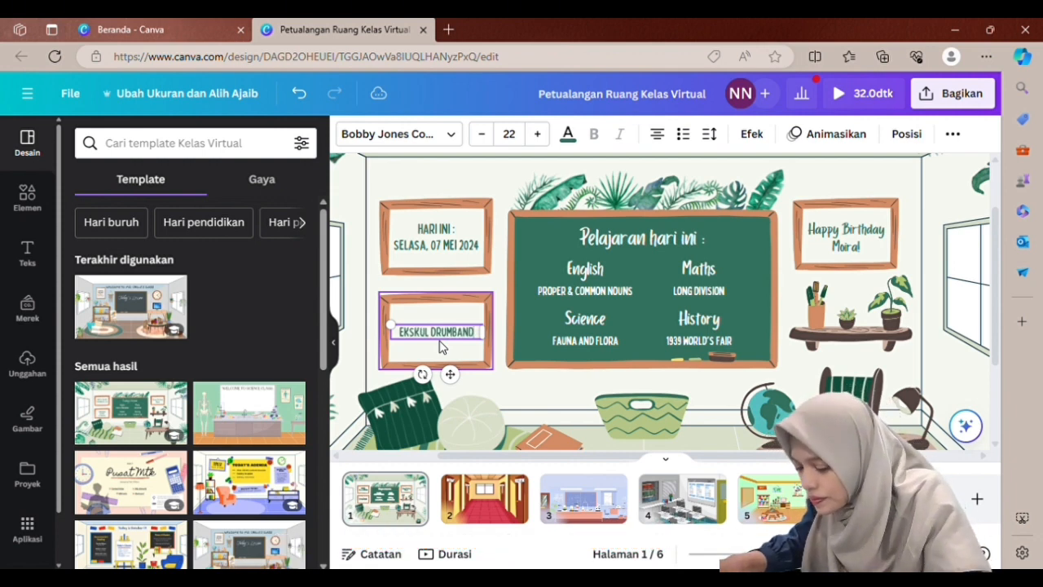
{"action": "key", "text": "Return"}
{"action": "type", "text": "MEMBA"}
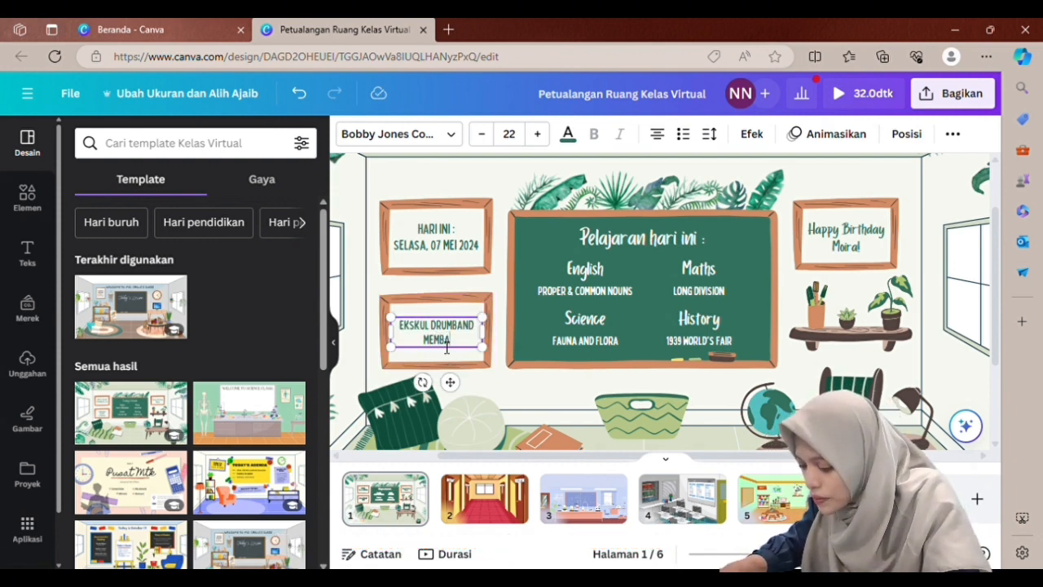
{"action": "type", "text": "WA PIANIKA"}
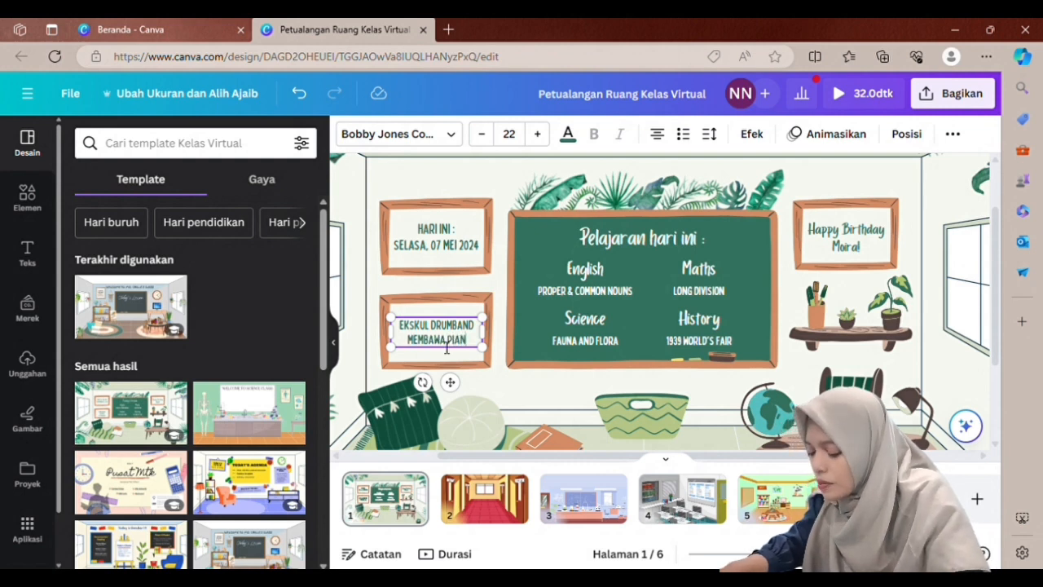
{"action": "left_click", "coordinate": [837, 248]}
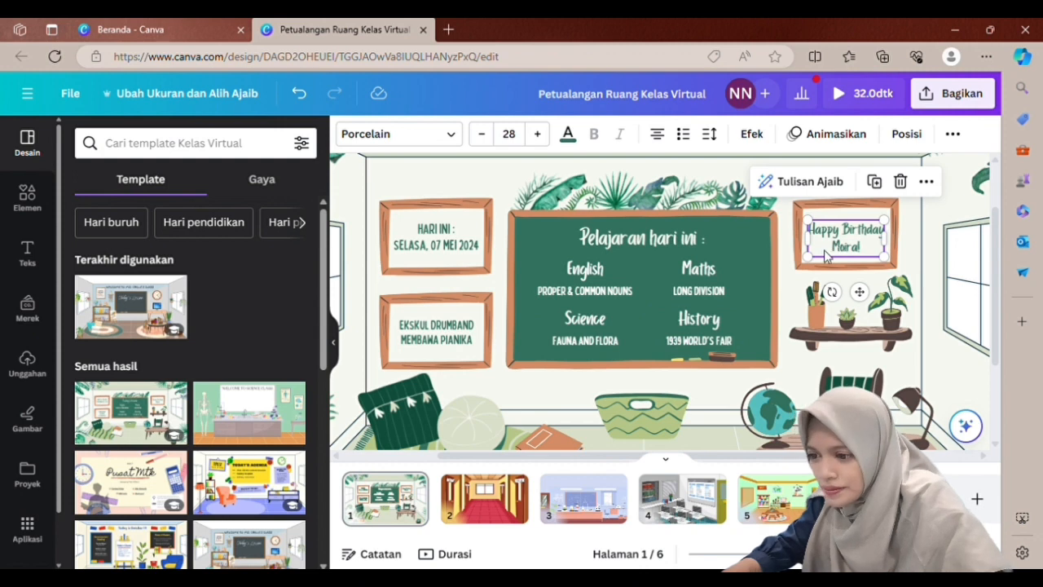
{"action": "double_click", "coordinate": [842, 244]}
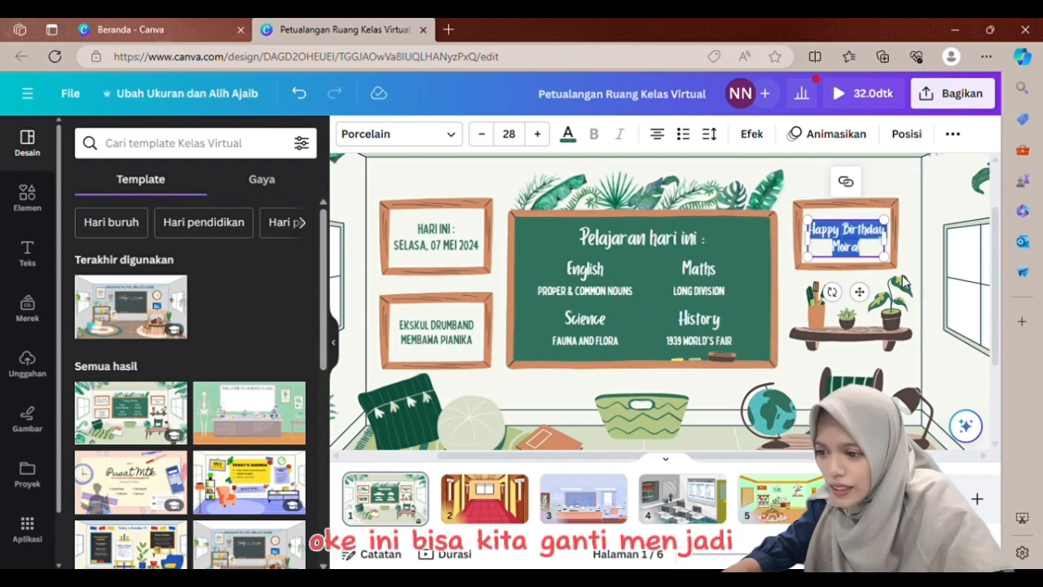
{"action": "left_click", "coordinate": [736, 272]}
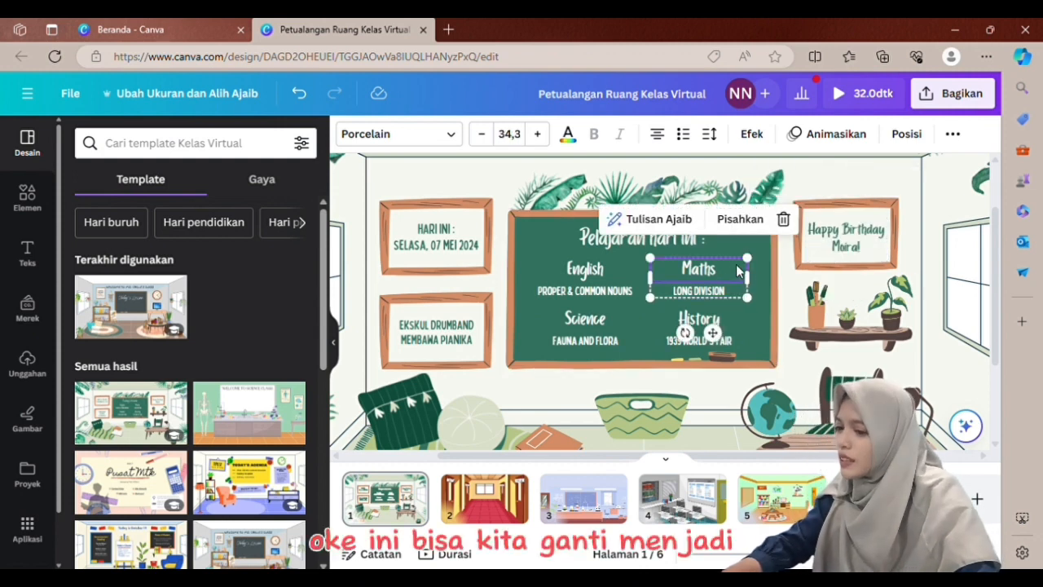
{"action": "left_click", "coordinate": [851, 256]}
{"action": "left_click", "coordinate": [848, 251]}
{"action": "double_click", "coordinate": [846, 250]}
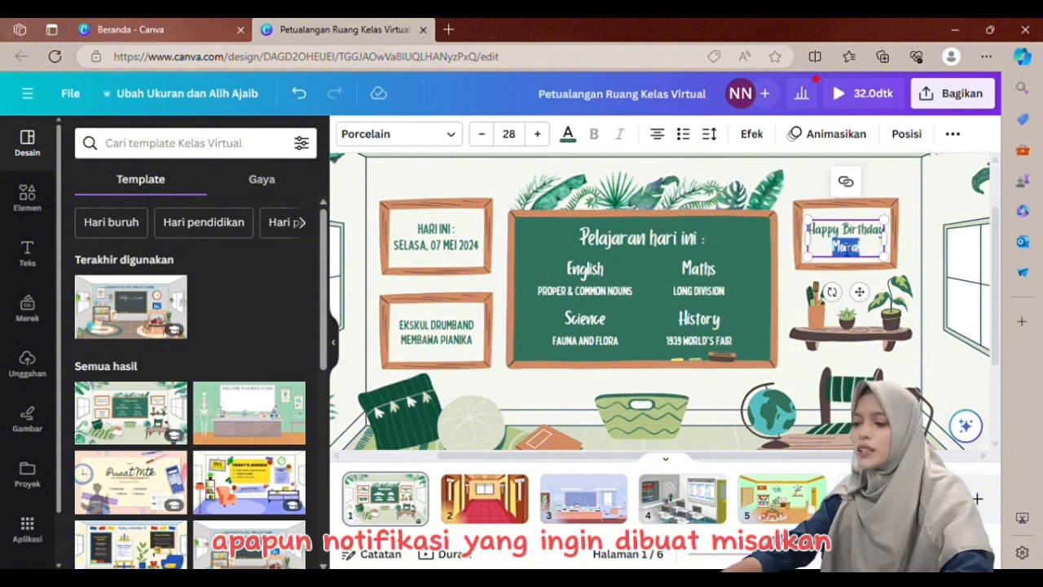
{"action": "left_click", "coordinate": [792, 187]}
{"action": "left_click", "coordinate": [862, 176]}
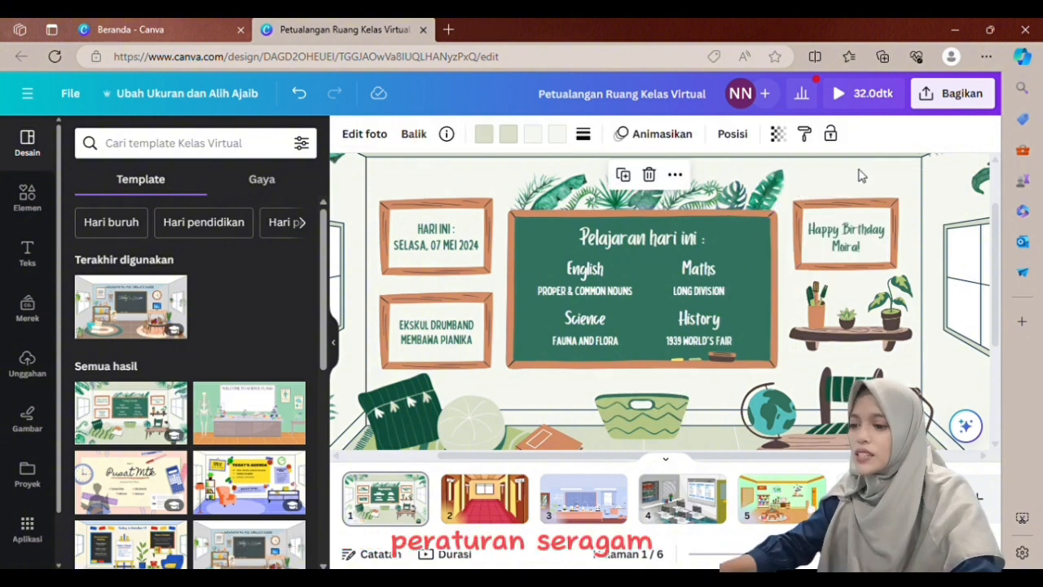
Step: Open the Wordwall link attached to the ABC blocks near the rug, and return to the classroom design
{"action": "scroll", "coordinate": [713, 313], "scroll_direction": "down", "scroll_amount": 3}
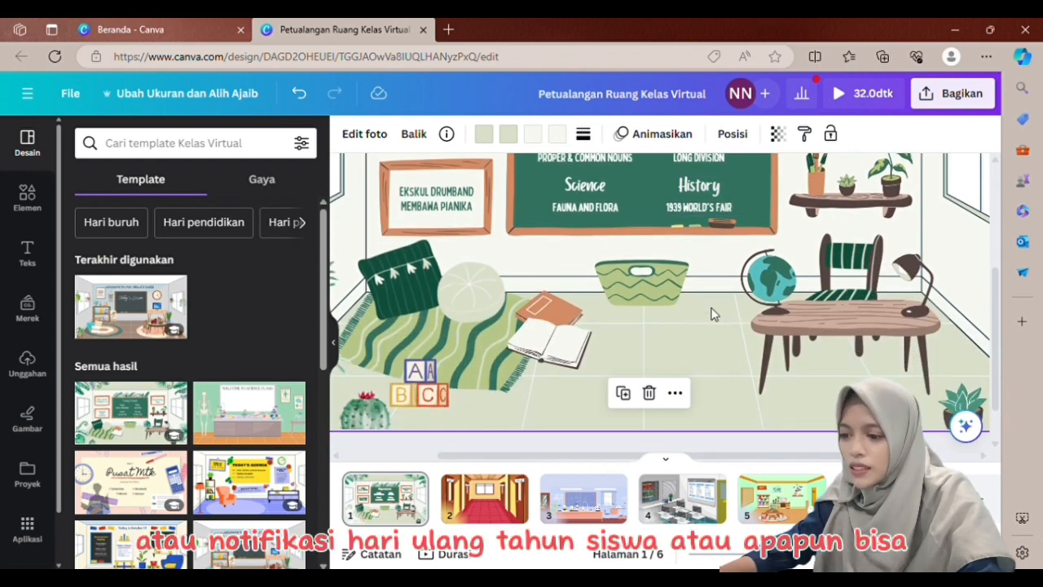
{"action": "scroll", "coordinate": [712, 313], "scroll_direction": "up", "scroll_amount": 1}
{"action": "scroll", "coordinate": [713, 311], "scroll_direction": "up", "scroll_amount": 1}
{"action": "scroll", "coordinate": [713, 311], "scroll_direction": "down", "scroll_amount": 1}
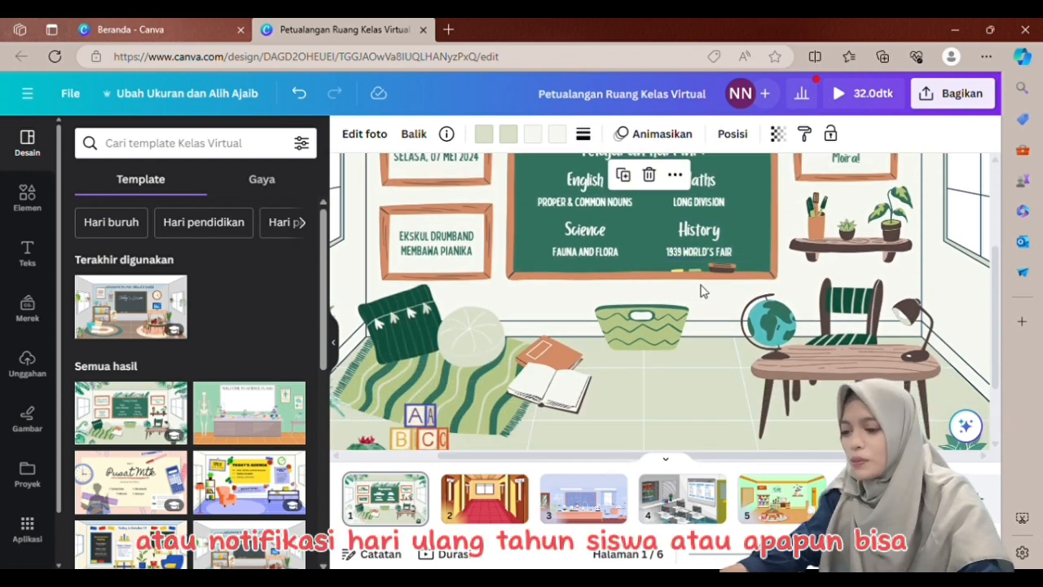
{"action": "scroll", "coordinate": [682, 283], "scroll_direction": "down", "scroll_amount": 1}
{"action": "scroll", "coordinate": [607, 266], "scroll_direction": "down", "scroll_amount": 2}
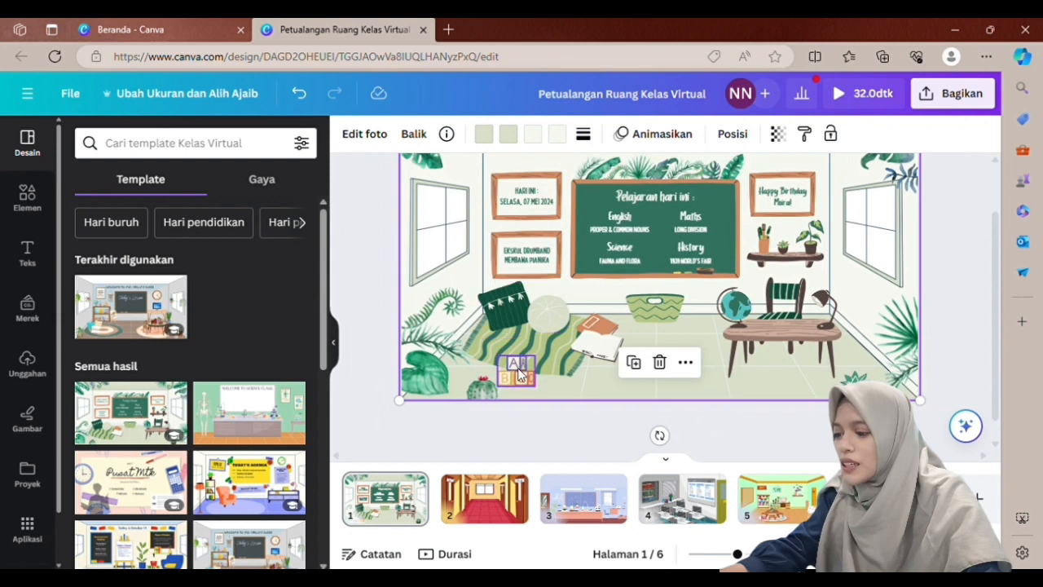
{"action": "scroll", "coordinate": [520, 378], "scroll_direction": "up", "scroll_amount": 1}
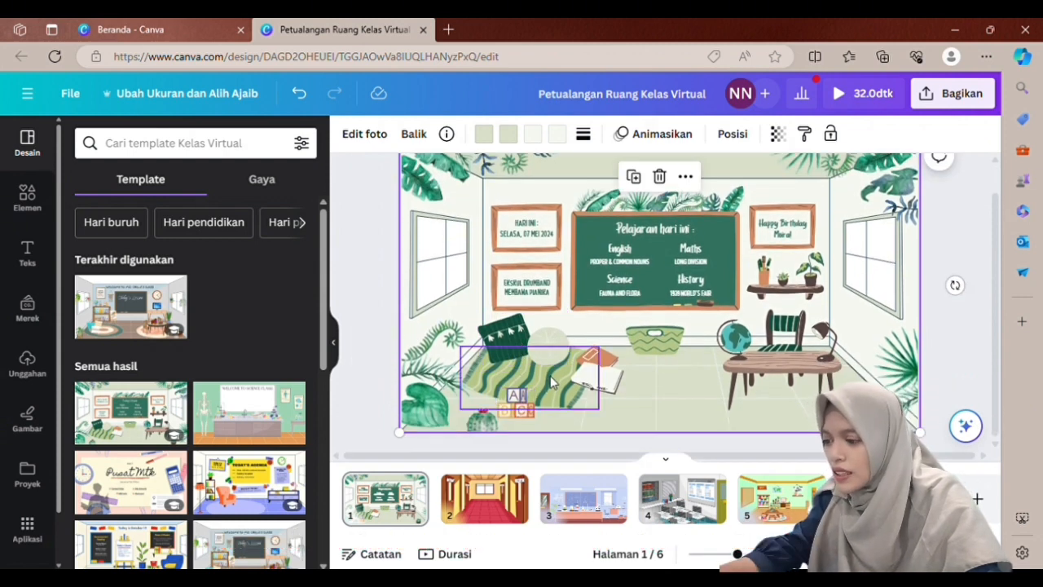
{"action": "left_click", "coordinate": [514, 404]}
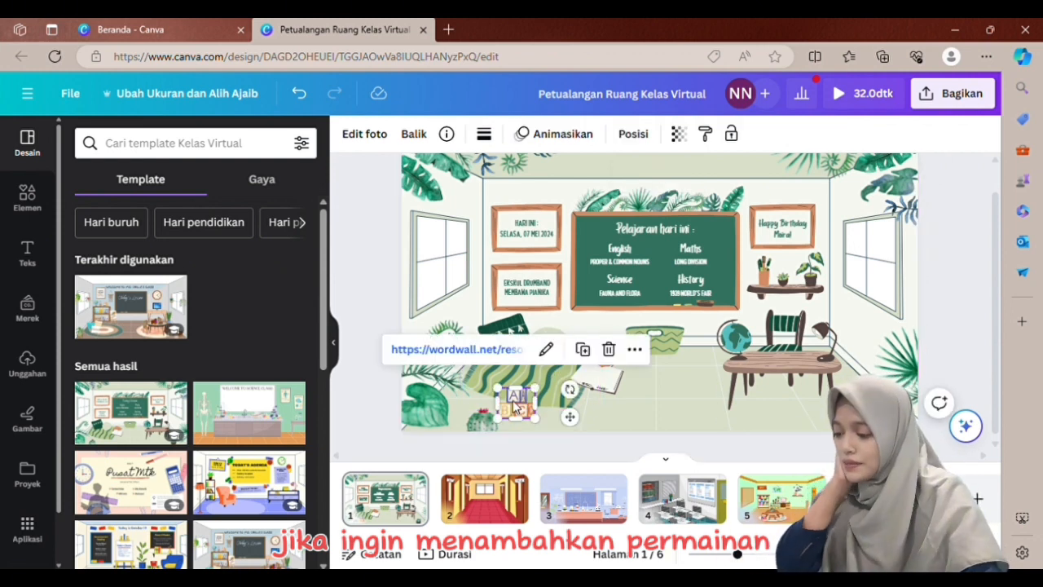
{"action": "left_click", "coordinate": [360, 396]}
{"action": "left_click", "coordinate": [527, 411]}
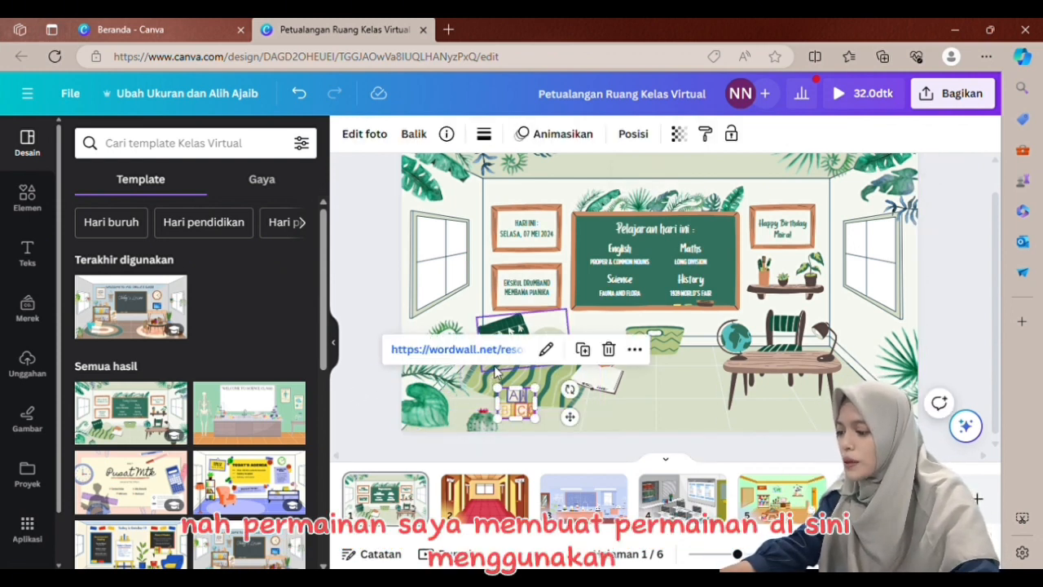
{"action": "left_click", "coordinate": [475, 349]}
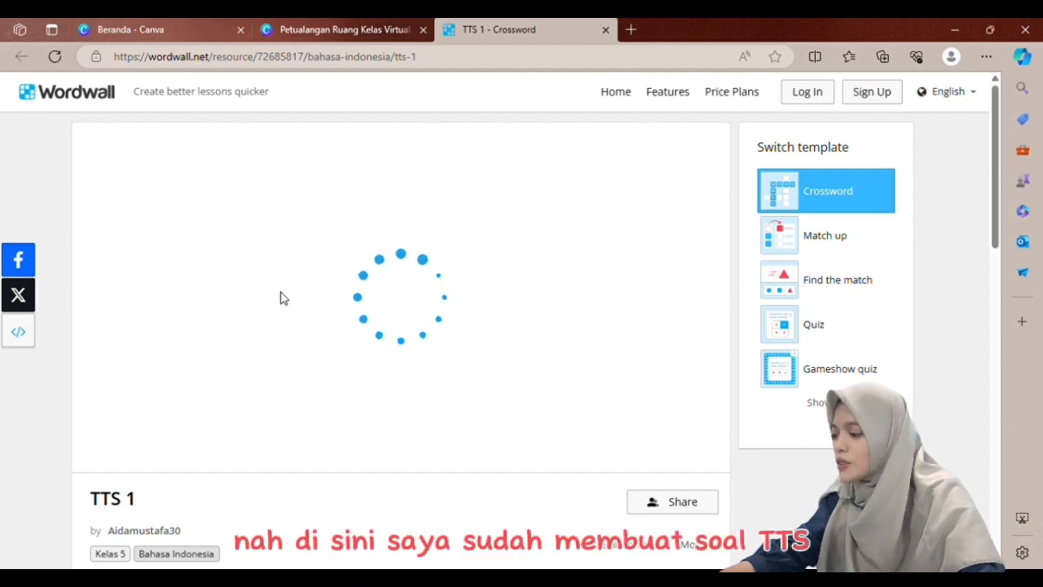
{"action": "left_click", "coordinate": [345, 29]}
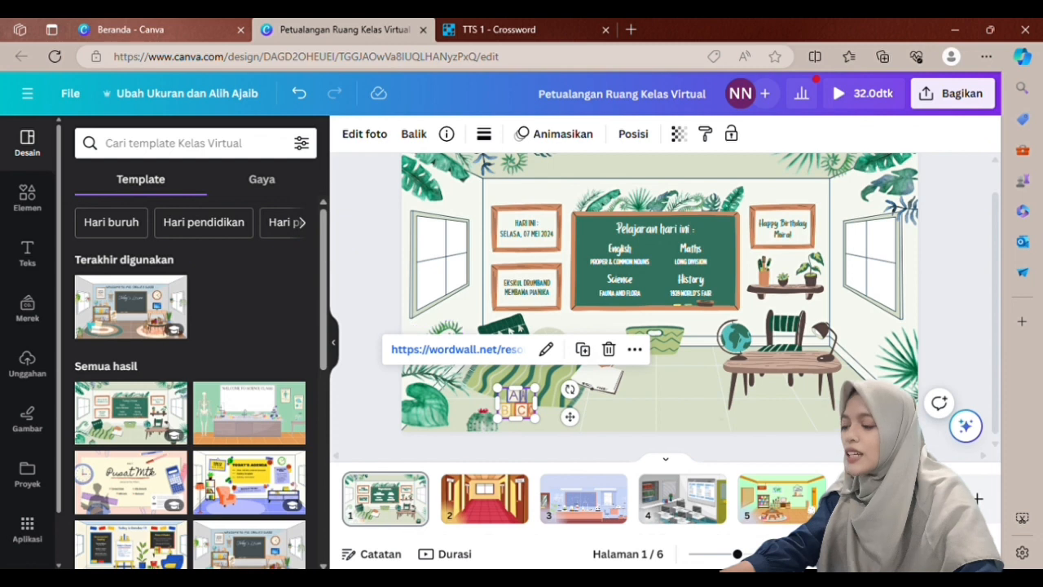
Step: Add the ABC blocks graphic from the recently used elements and place it on the floor beside the existing blocks
{"action": "left_click", "coordinate": [375, 409]}
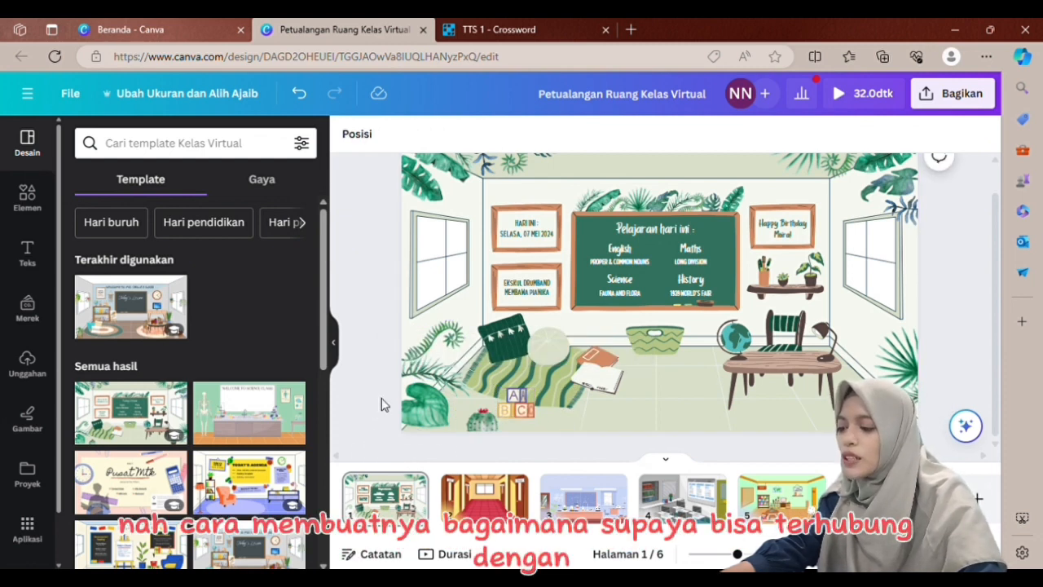
{"action": "left_click", "coordinate": [44, 204]}
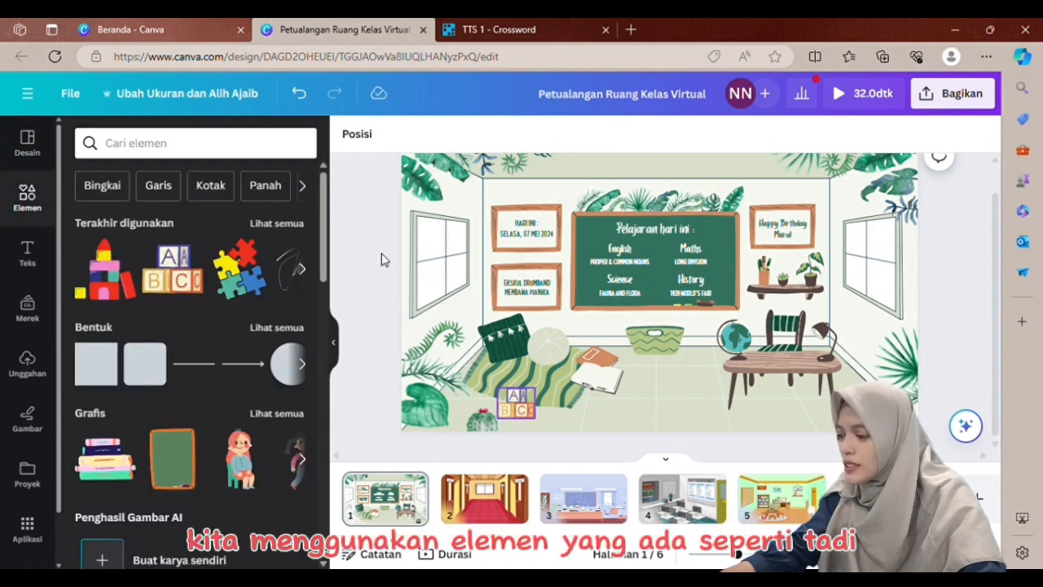
{"action": "left_click", "coordinate": [160, 287]}
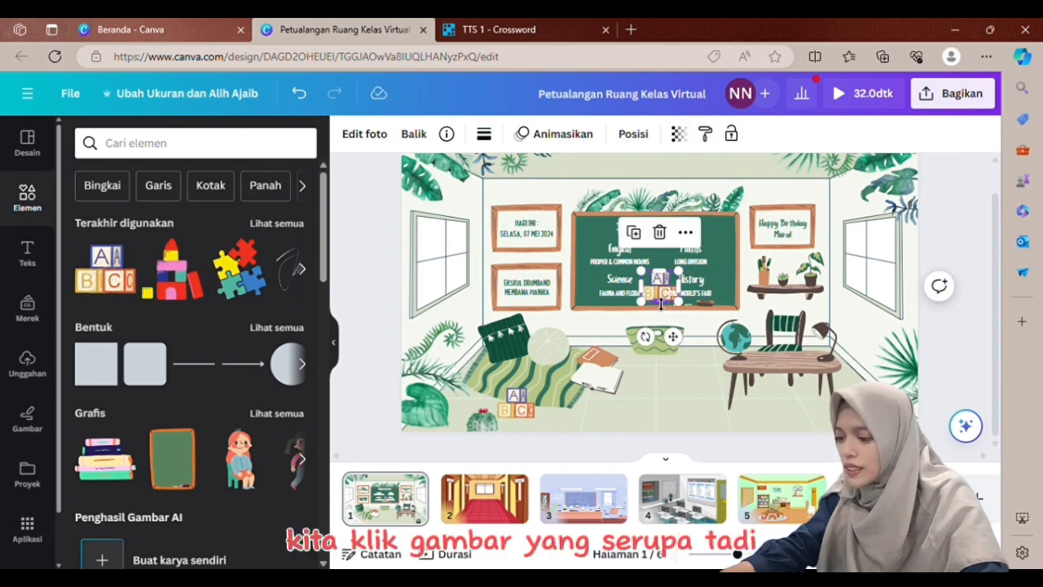
{"action": "left_click_drag", "start_coordinate": [649, 348], "coordinate": [571, 410]}
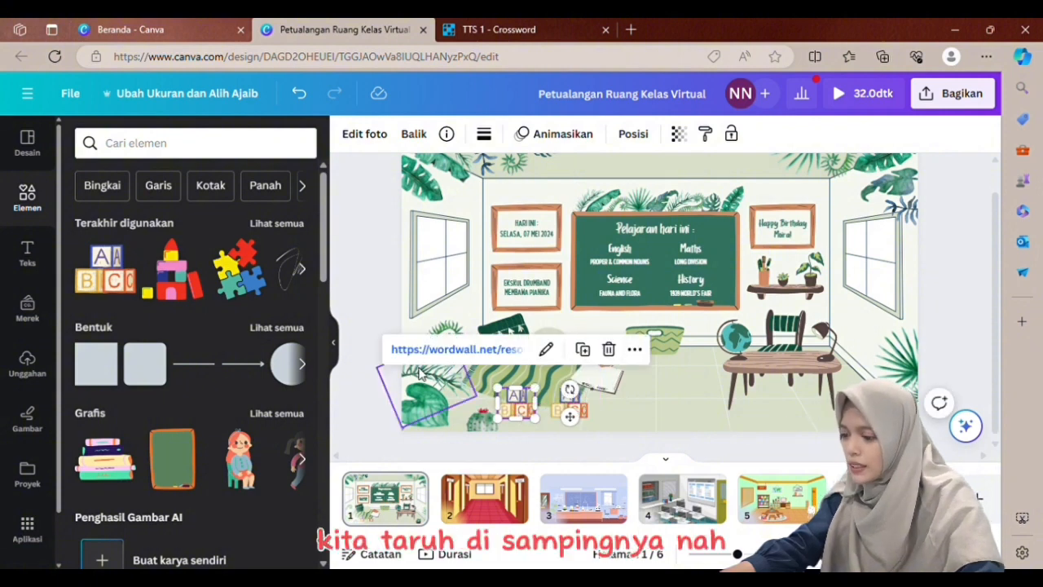
{"action": "left_click", "coordinate": [479, 352]}
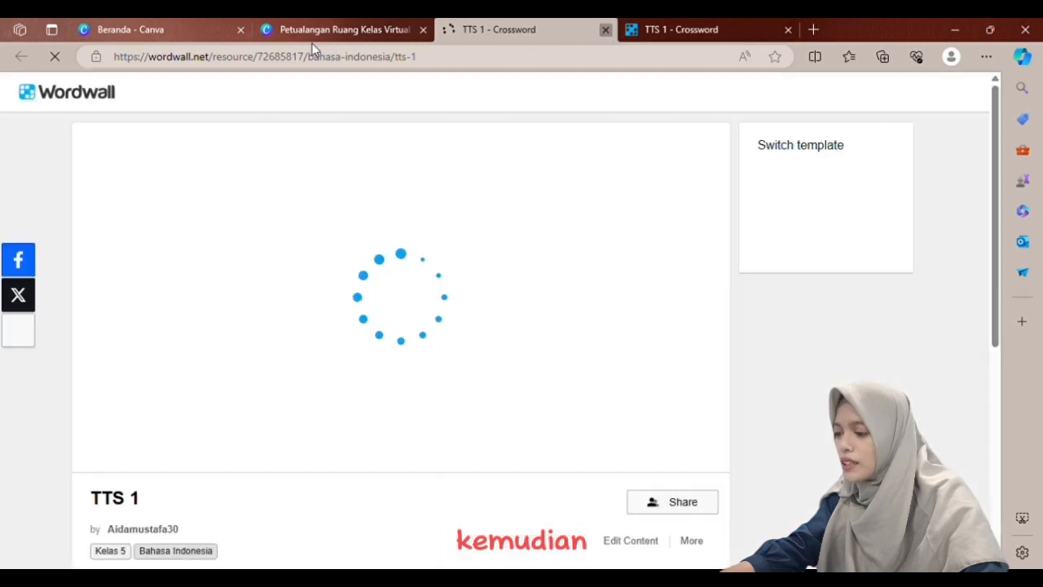
{"action": "left_click", "coordinate": [606, 29]}
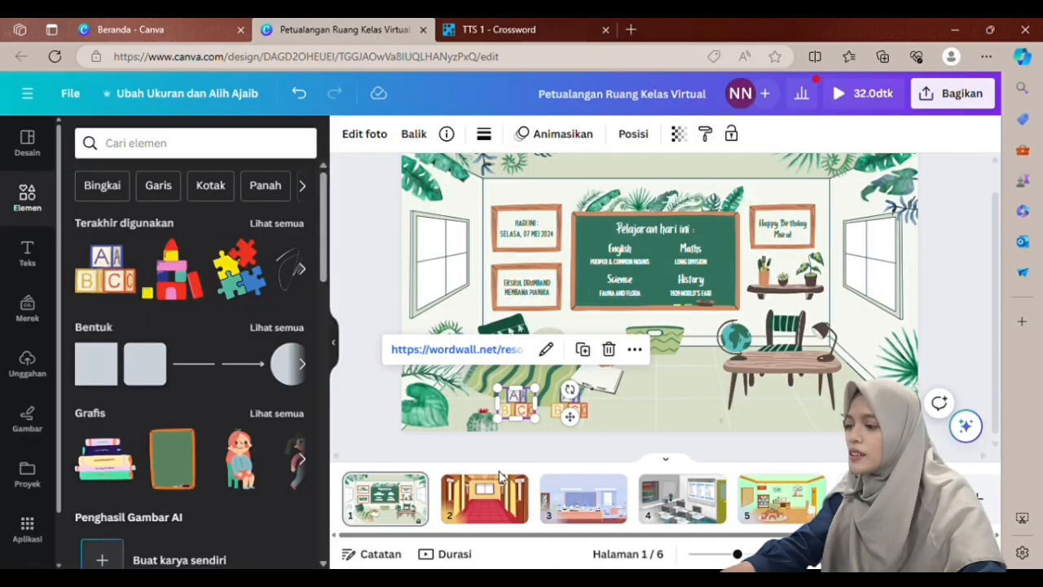
{"action": "left_click", "coordinate": [546, 350]}
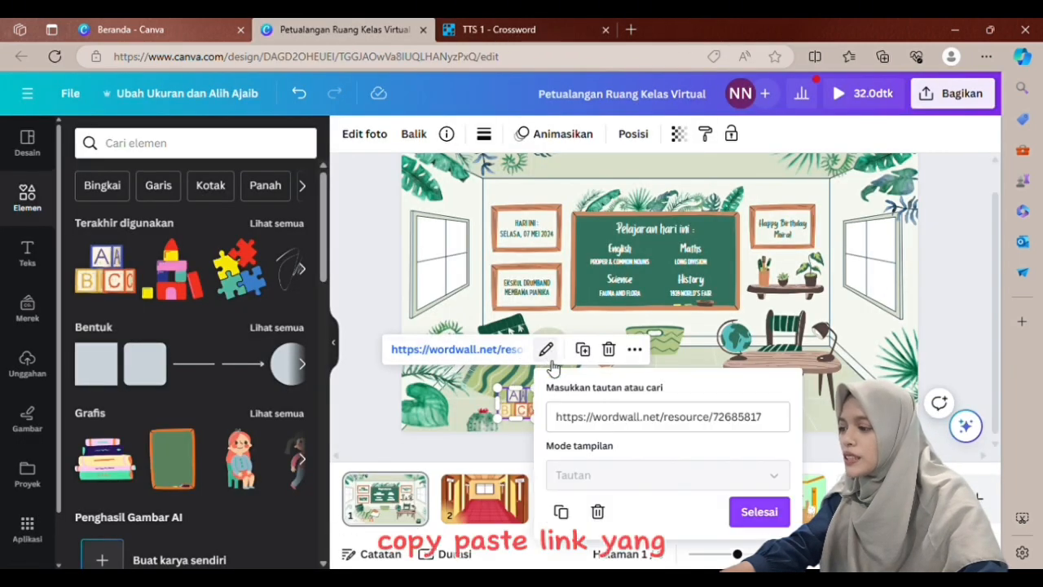
{"action": "triple_click", "coordinate": [656, 418]}
{"action": "key", "text": "ctrl+c"}
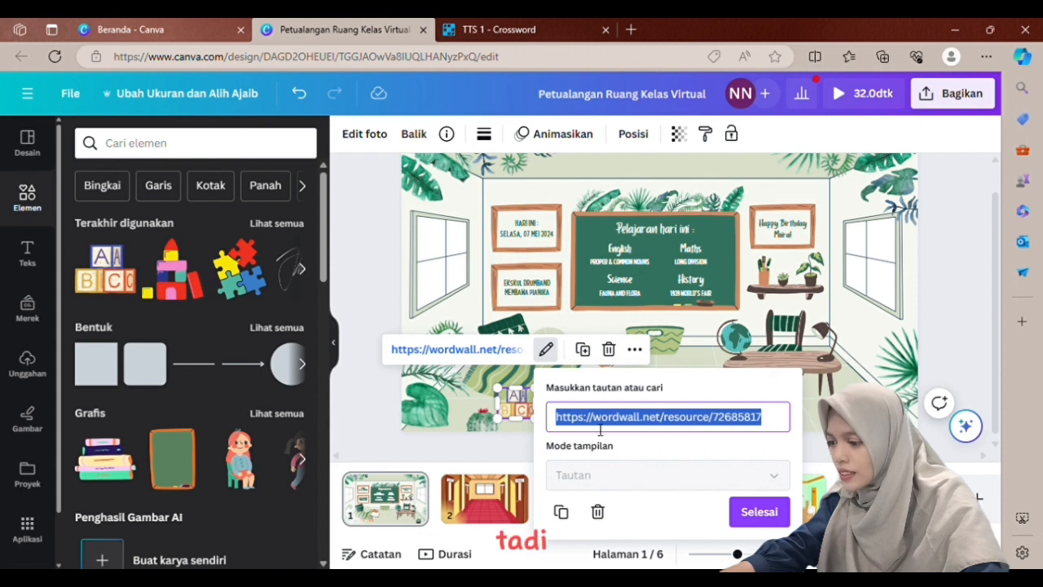
{"action": "left_click", "coordinate": [369, 414]}
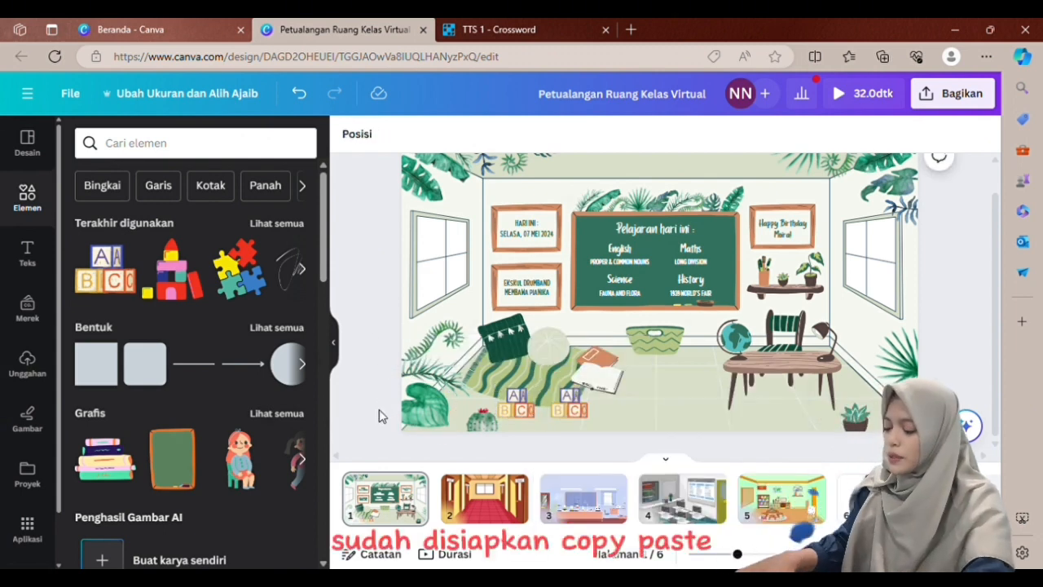
{"action": "left_click", "coordinate": [571, 404]}
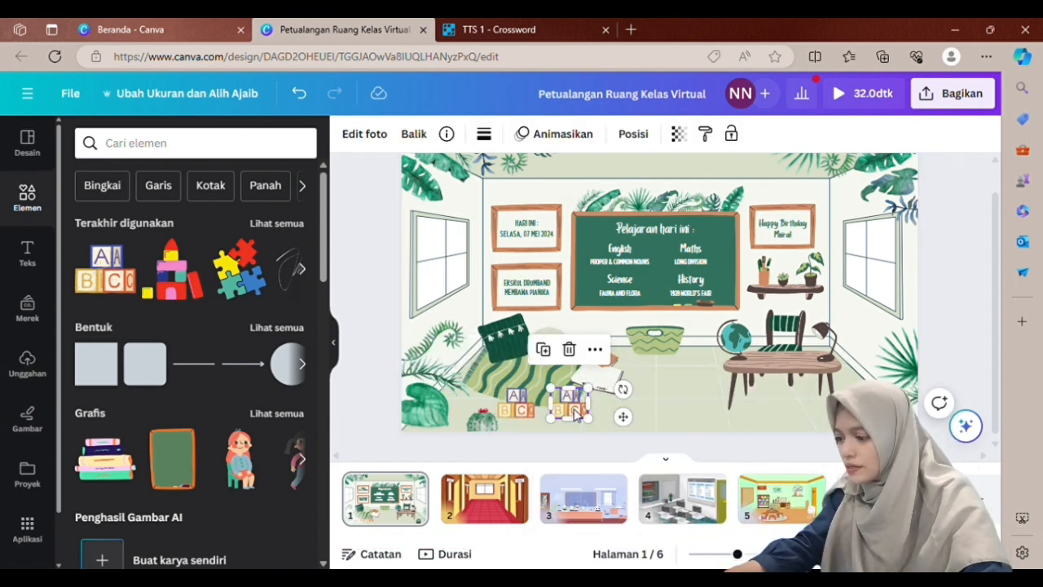
{"action": "left_click", "coordinate": [595, 349]}
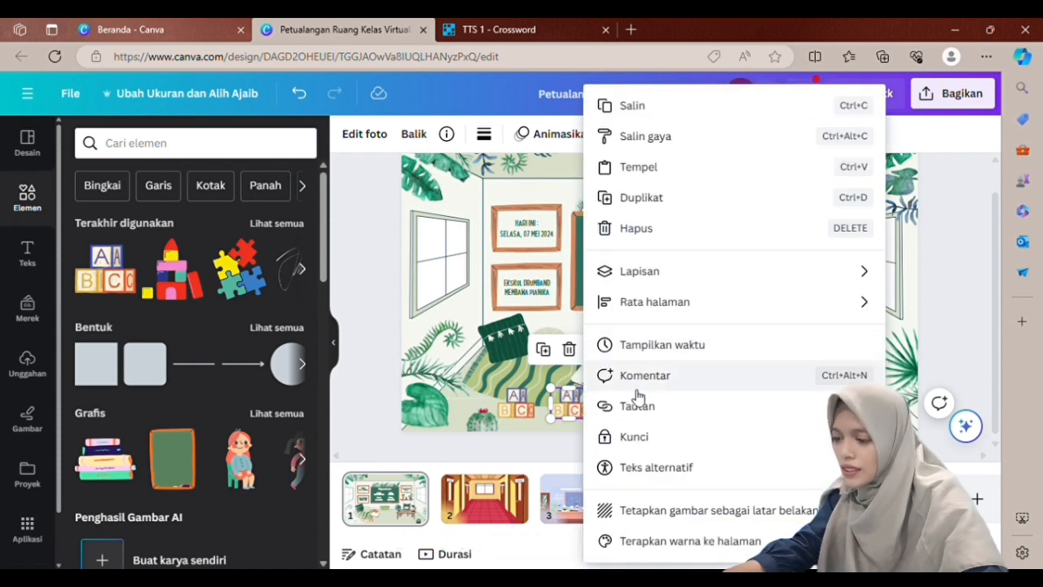
{"action": "left_click", "coordinate": [657, 407]}
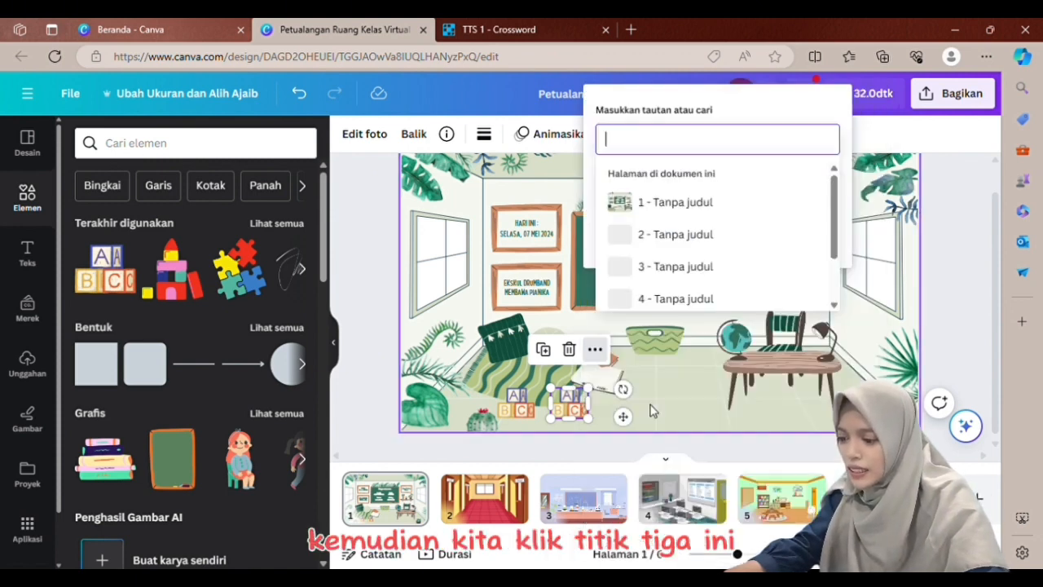
{"action": "key", "text": "ctrl+v"}
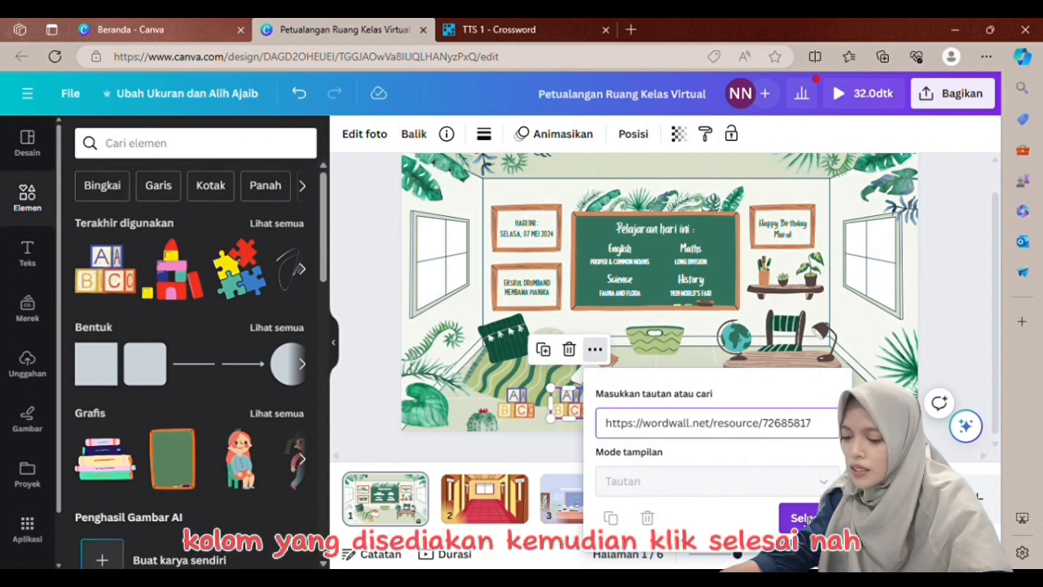
{"action": "left_click", "coordinate": [794, 517]}
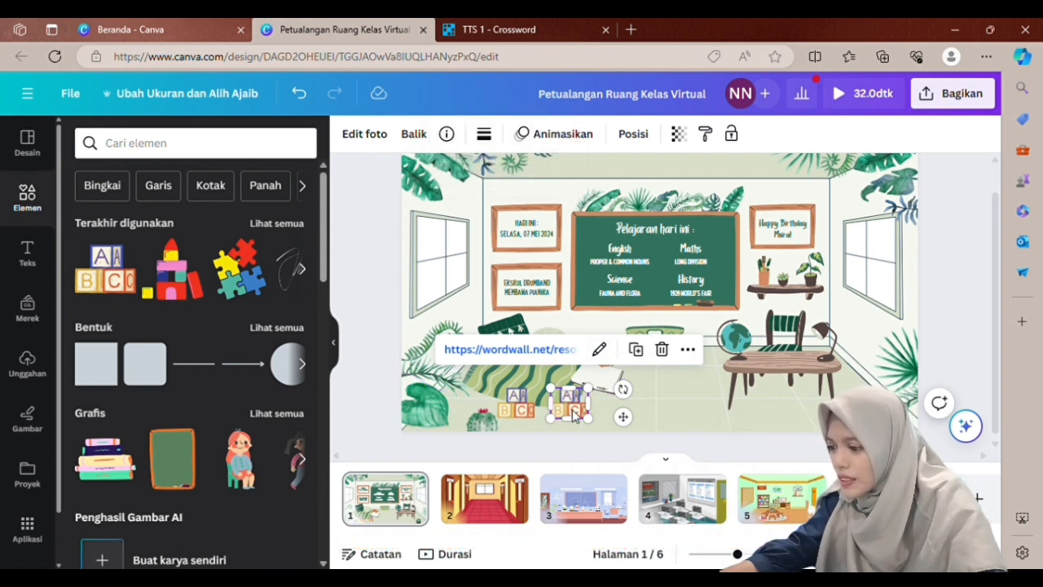
{"action": "left_click", "coordinate": [372, 400]}
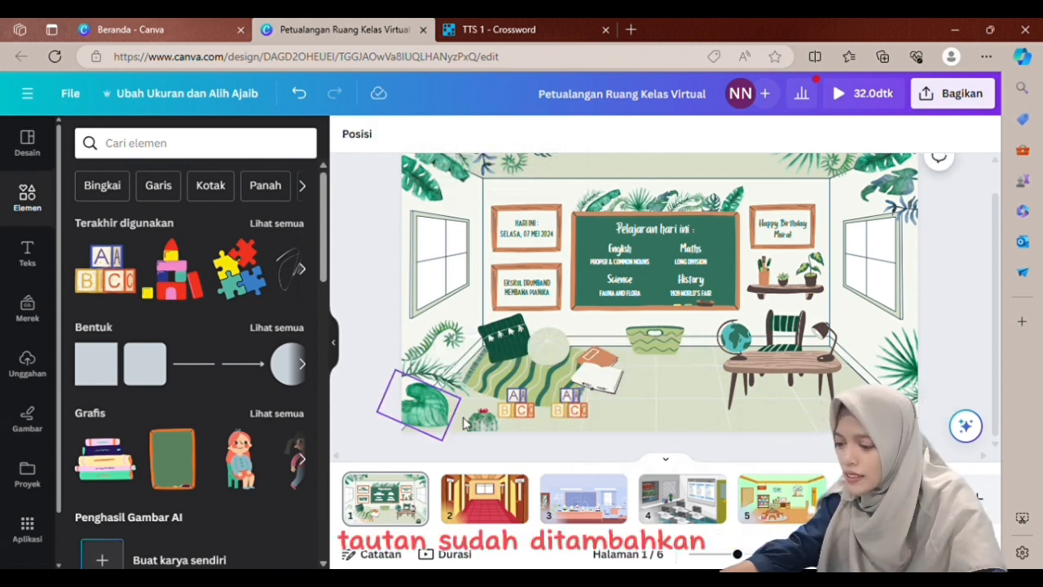
Step: Delete the original ABC blocks and move the newly linked blocks into their place in front of the rug
{"action": "left_click", "coordinate": [524, 412]}
{"action": "key", "text": "Delete"}
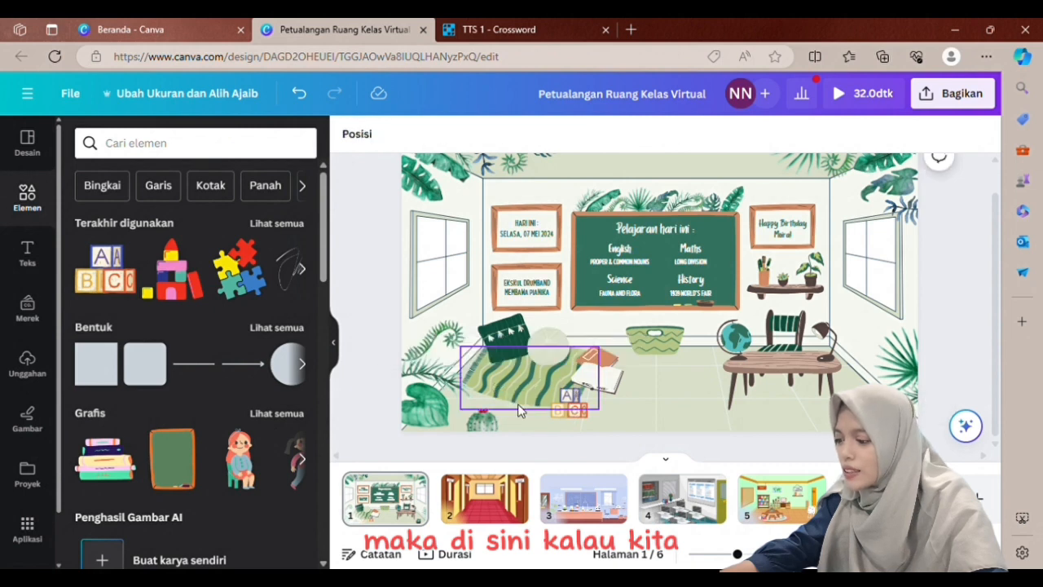
{"action": "left_click", "coordinate": [569, 405]}
{"action": "left_click_drag", "start_coordinate": [528, 408], "coordinate": [481, 407]}
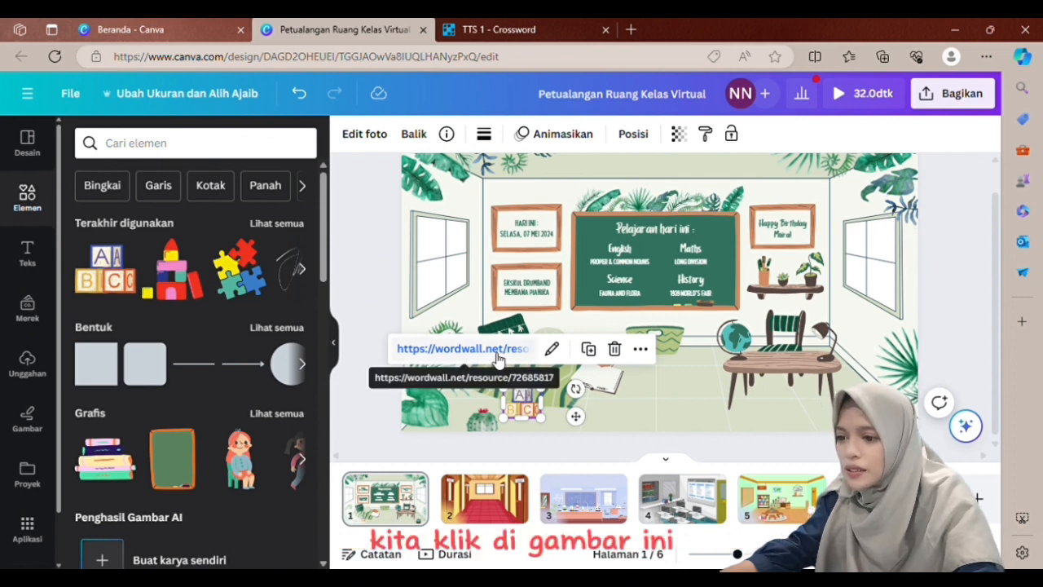
{"action": "left_click", "coordinate": [364, 409]}
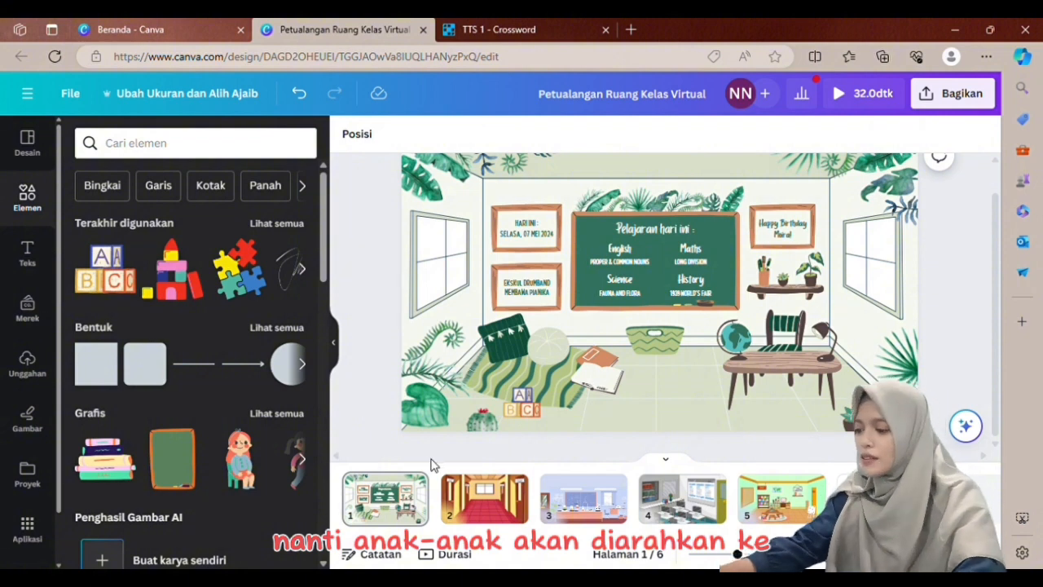
Step: On page 5, view the link settings for the yellow book on the library bookshelf and close them without adding a link
{"action": "left_click", "coordinate": [786, 507]}
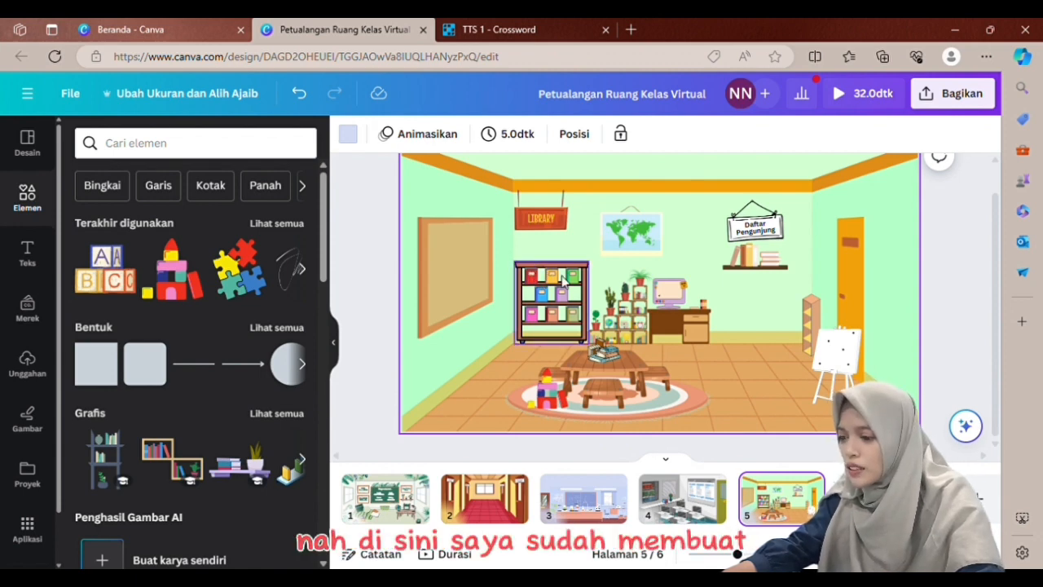
{"action": "left_click", "coordinate": [557, 279]}
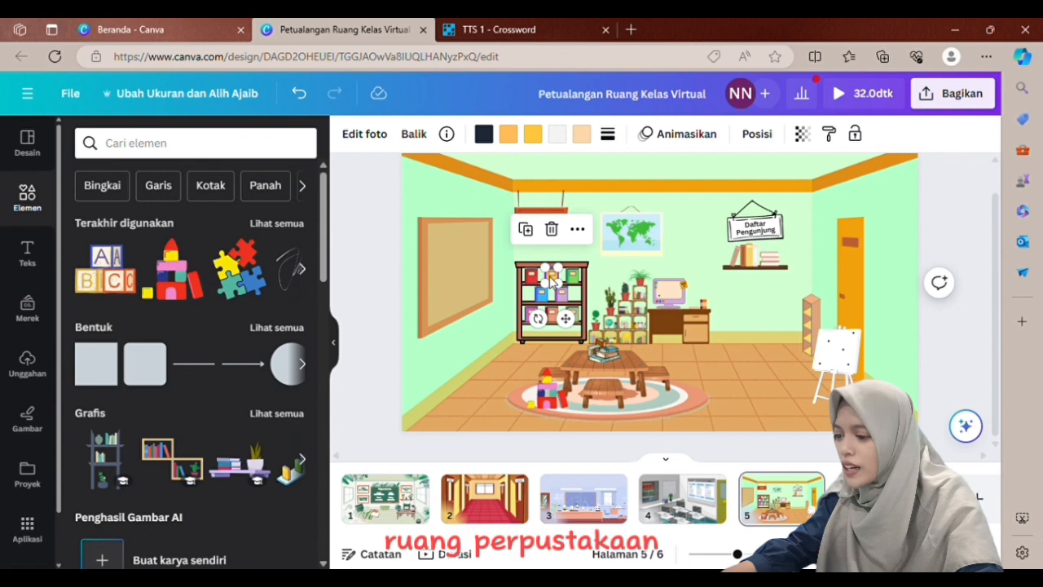
{"action": "left_click", "coordinate": [578, 229]}
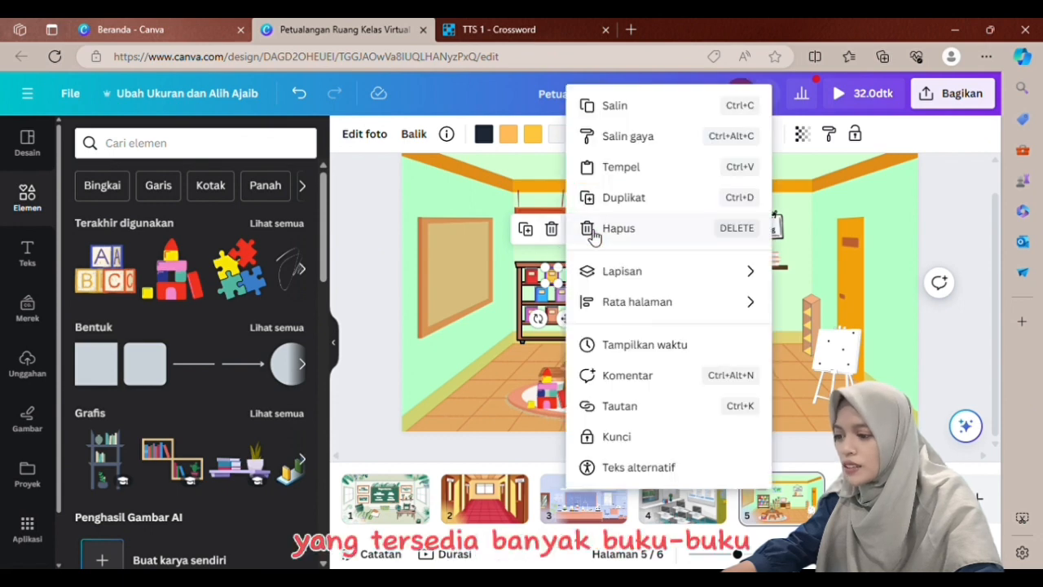
{"action": "left_click", "coordinate": [635, 410]}
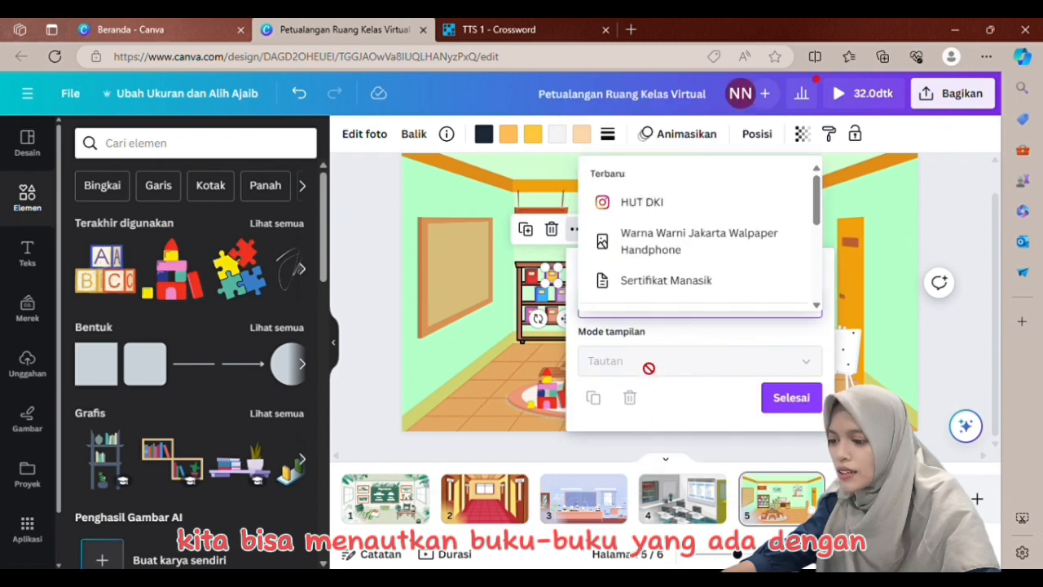
{"action": "left_click", "coordinate": [379, 378]}
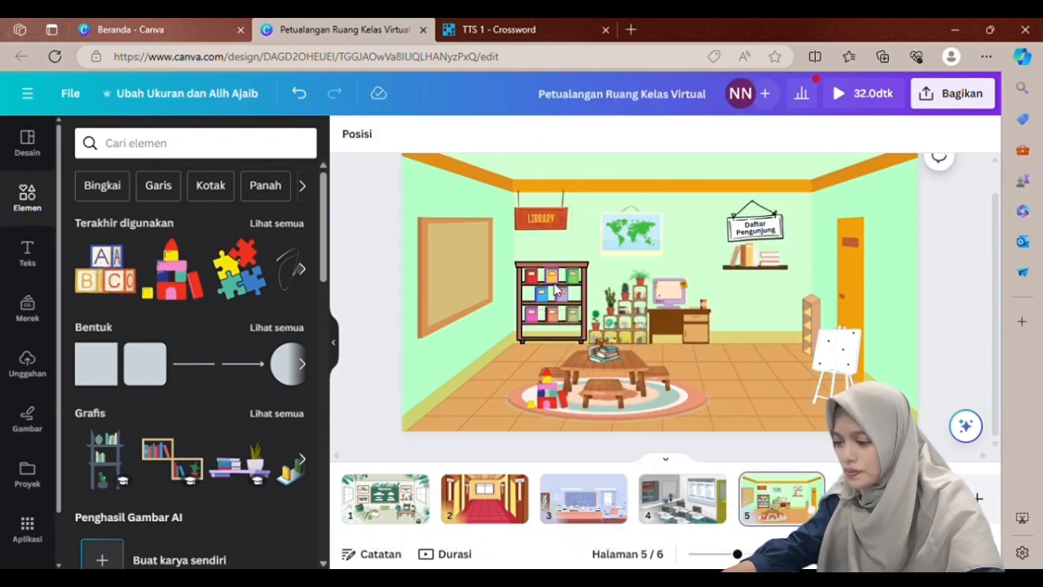
Step: Link the computer monitor on the library desk on page 5 to google.com
{"action": "left_click", "coordinate": [661, 293]}
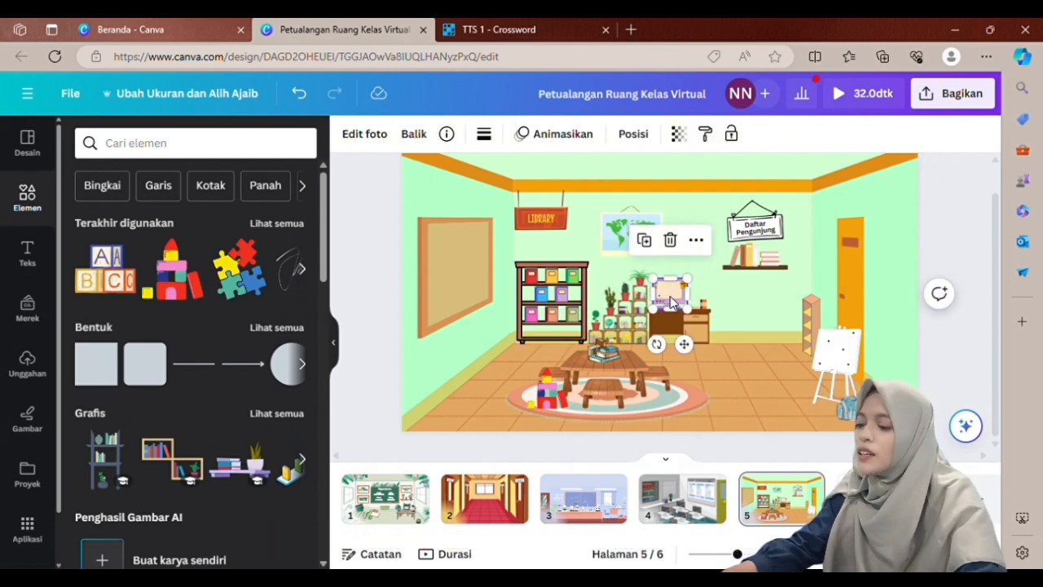
{"action": "left_click", "coordinate": [696, 240]}
{"action": "left_click", "coordinate": [754, 407]}
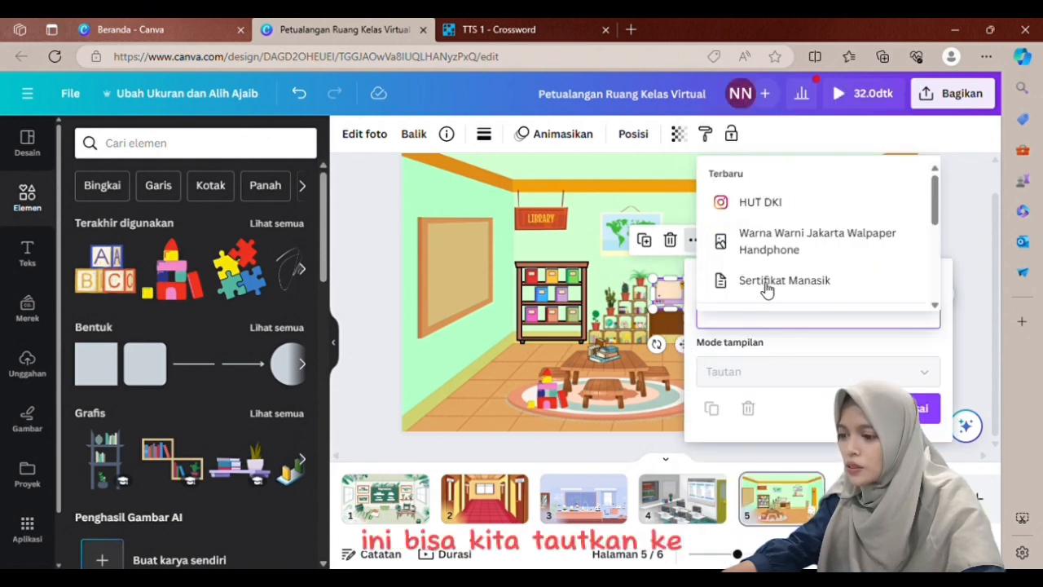
{"action": "type", "text": "G"}
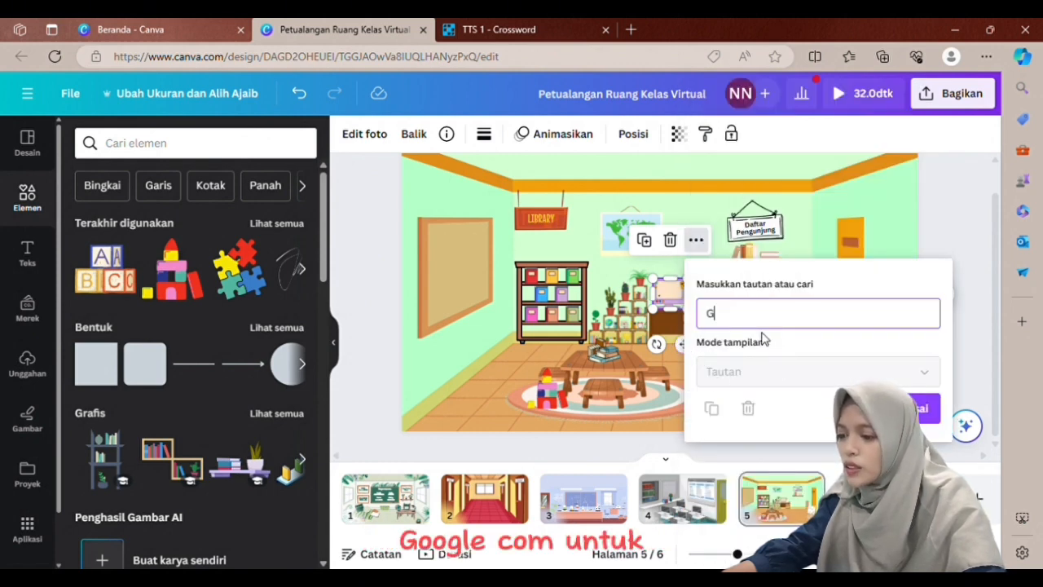
{"action": "type", "text": "OOGLE"}
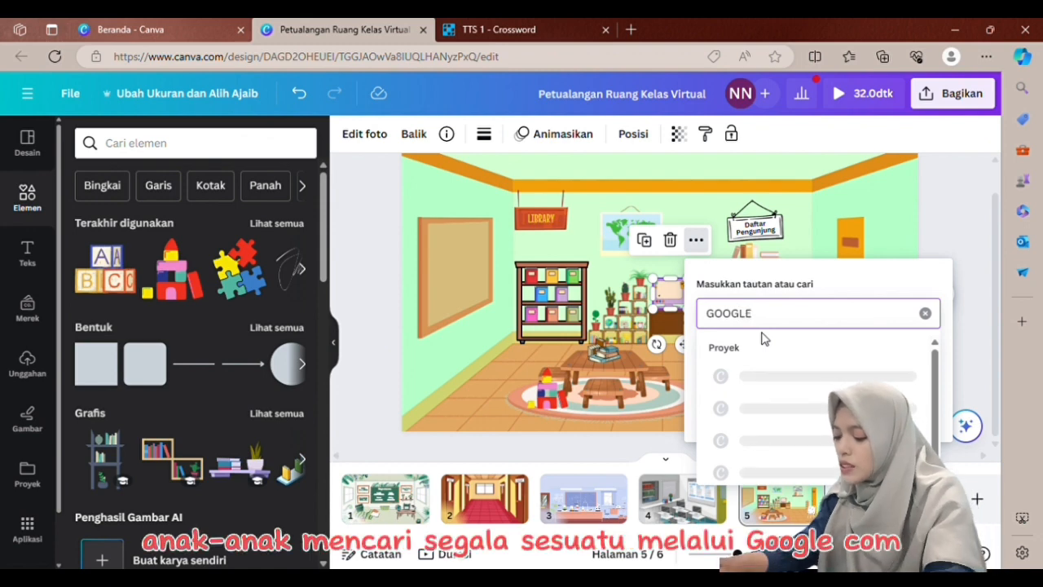
{"action": "type", "text": ".C"}
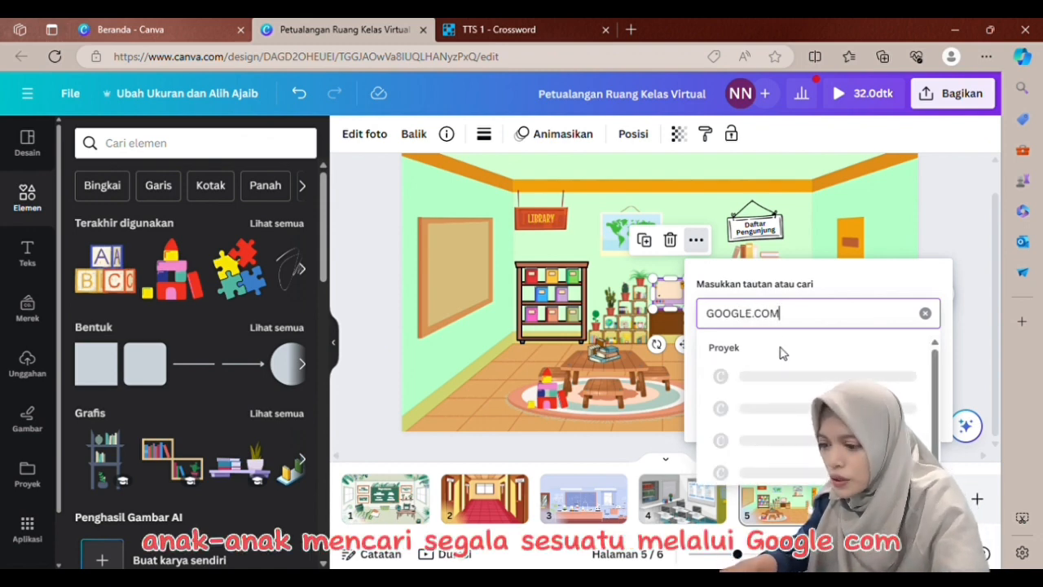
{"action": "type", "text": "OM"}
{"action": "key", "text": "Return"}
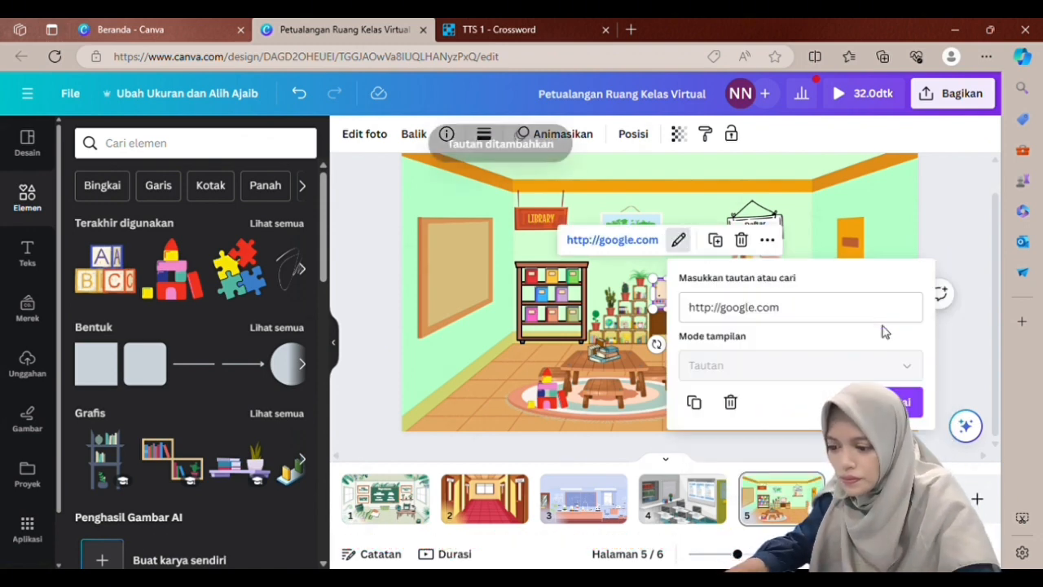
Step: Test the monitor's Google link and return to the virtual classroom design
{"action": "left_click", "coordinate": [626, 242]}
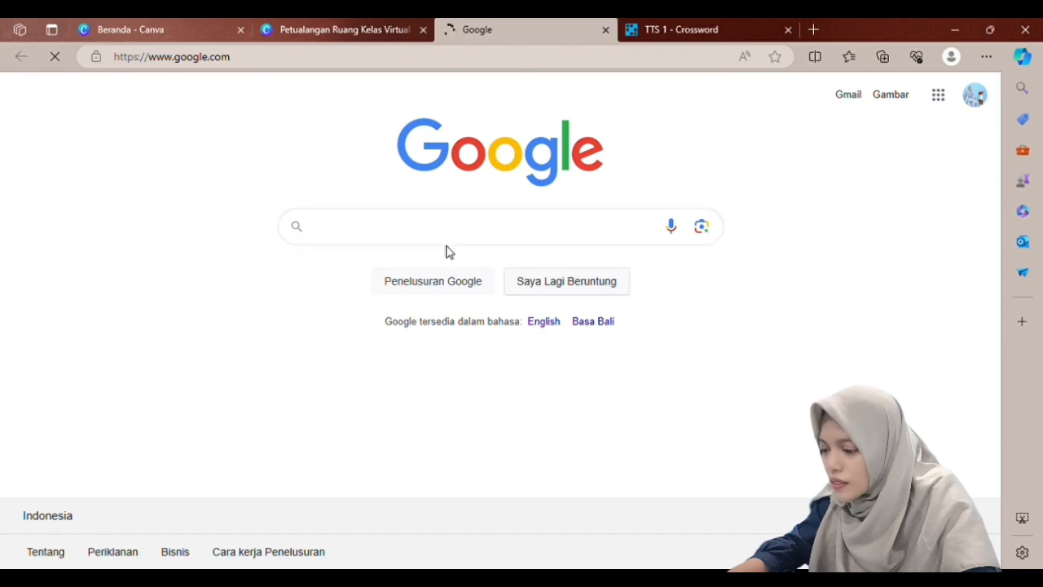
{"action": "left_click", "coordinate": [346, 27]}
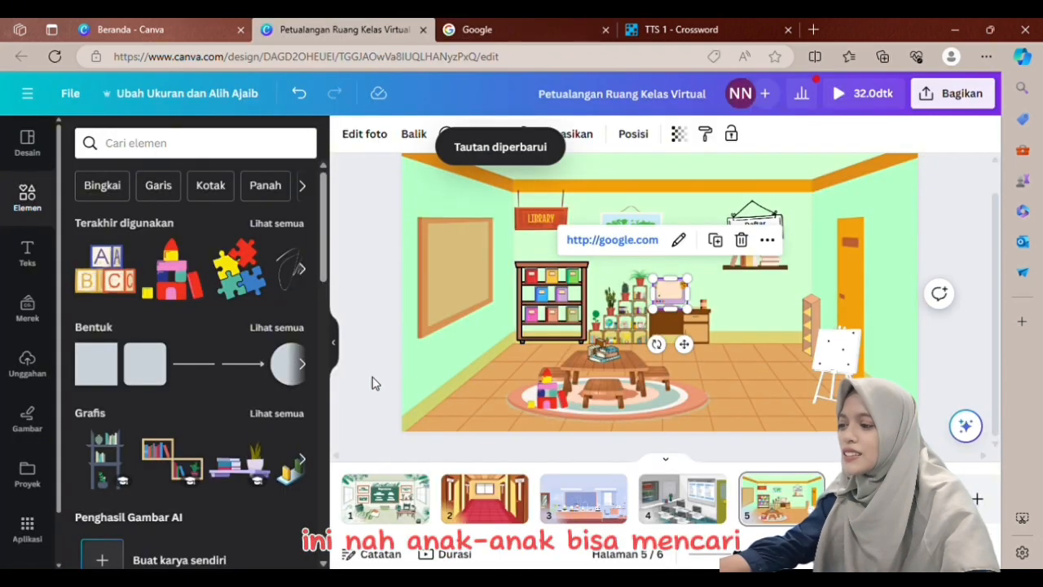
{"action": "left_click", "coordinate": [374, 383]}
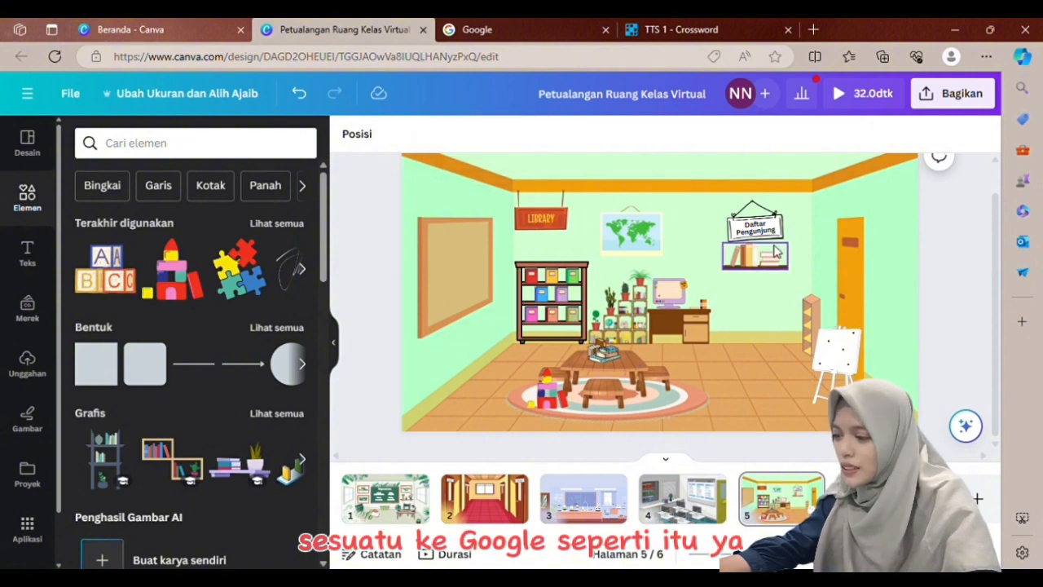
Step: Look back through the computer room and laboratory pages and return to the classroom on page 1
{"action": "left_click", "coordinate": [683, 490]}
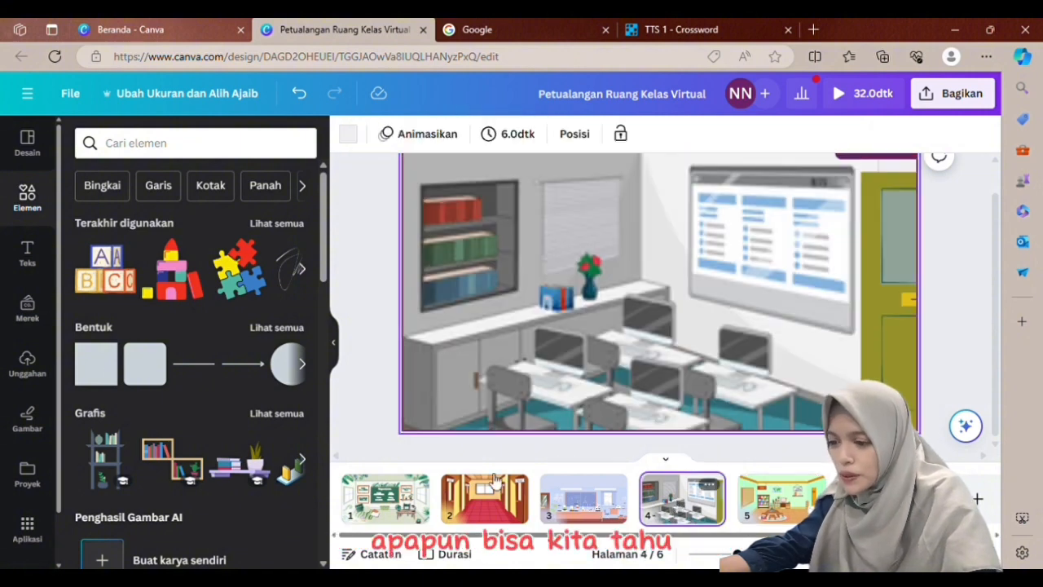
{"action": "left_click", "coordinate": [583, 492]}
{"action": "left_click", "coordinate": [489, 494]}
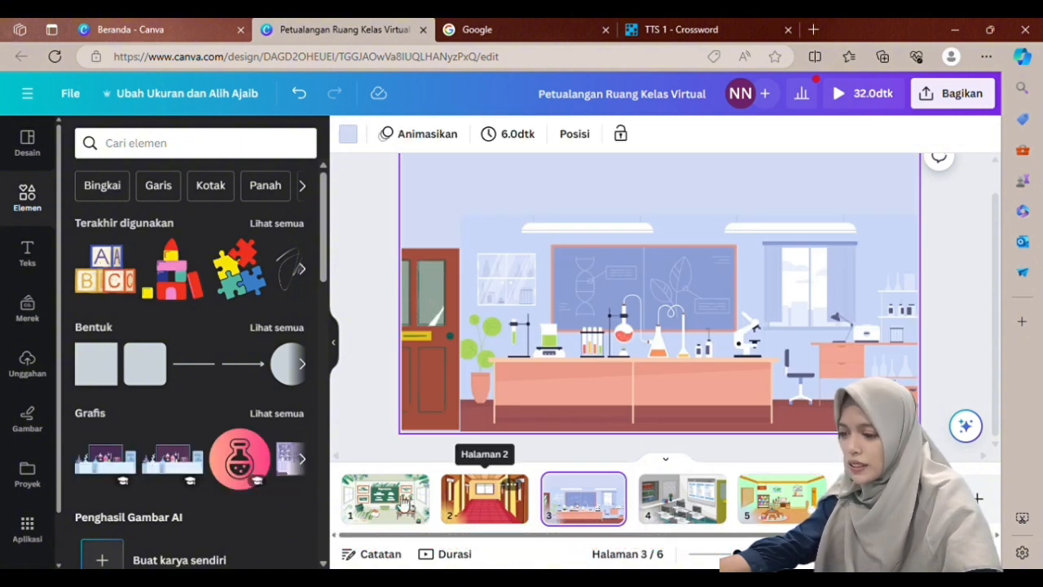
{"action": "left_click", "coordinate": [401, 500]}
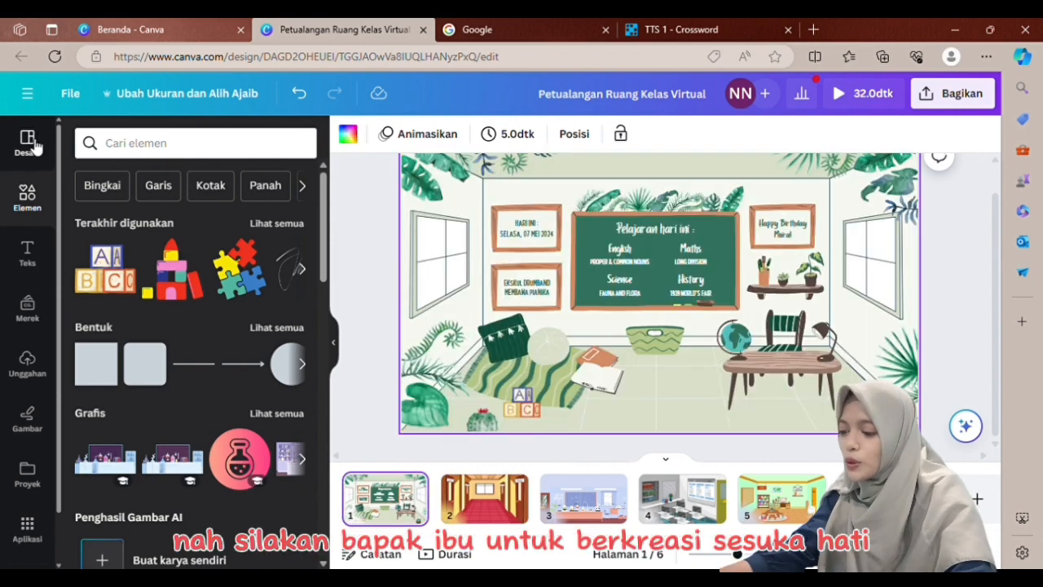
Step: Add a new page 7 and apply the first page of the Space Race Virtual Classroom template to it
{"action": "left_click", "coordinate": [34, 144]}
{"action": "scroll", "coordinate": [223, 338], "scroll_direction": "down", "scroll_amount": 8}
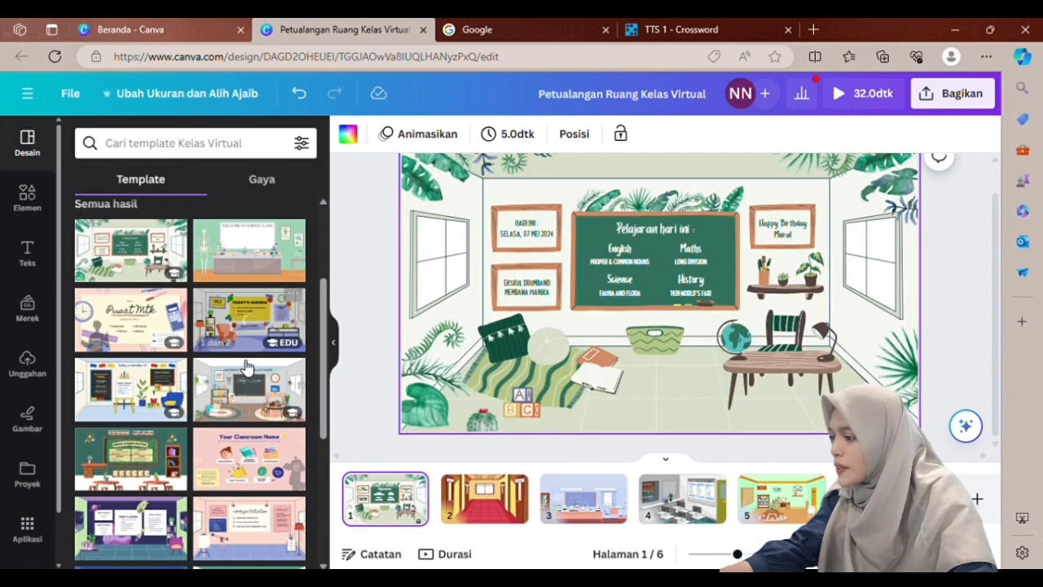
{"action": "left_click", "coordinate": [977, 498]}
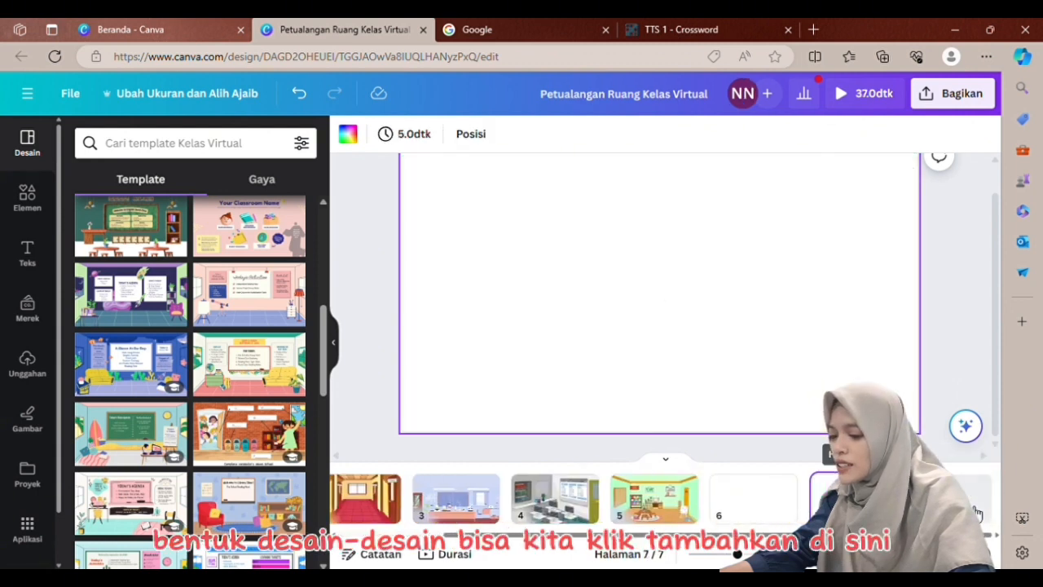
{"action": "left_click", "coordinate": [135, 304]}
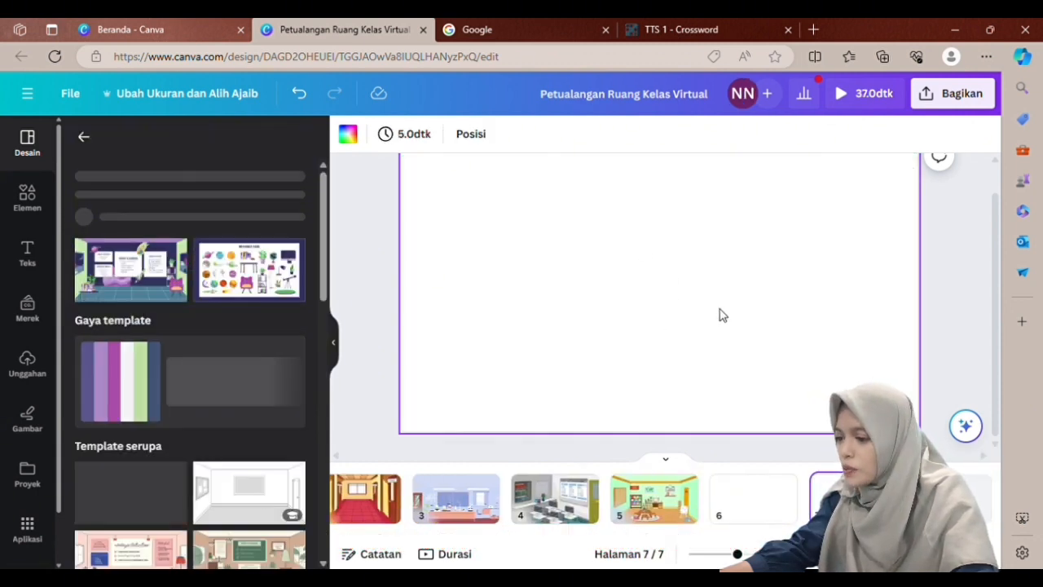
{"action": "left_click", "coordinate": [130, 341]}
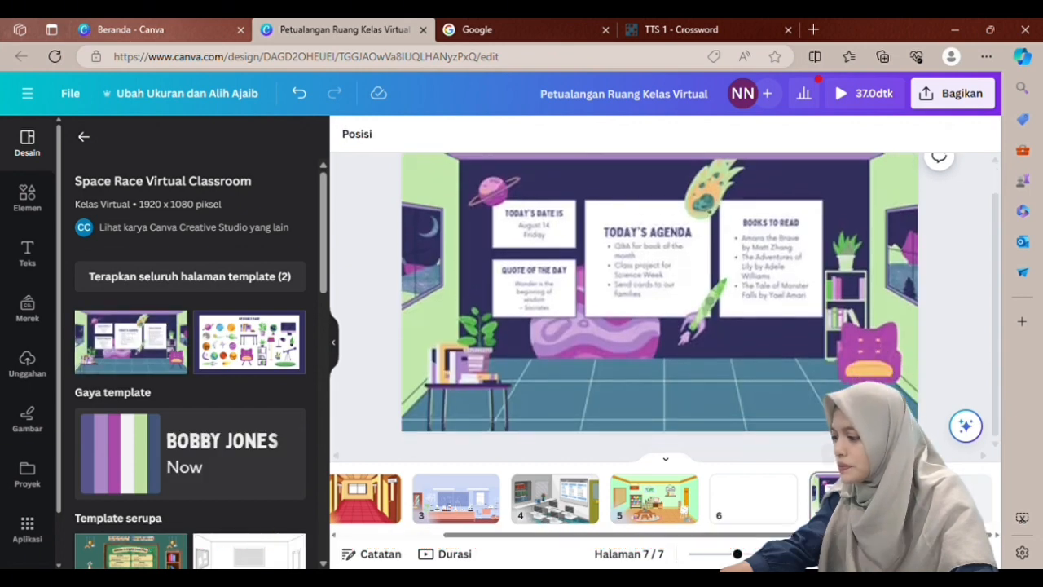
Step: Delete the space-themed page 7 and the blank page 6 from the design
{"action": "left_click", "coordinate": [884, 488]}
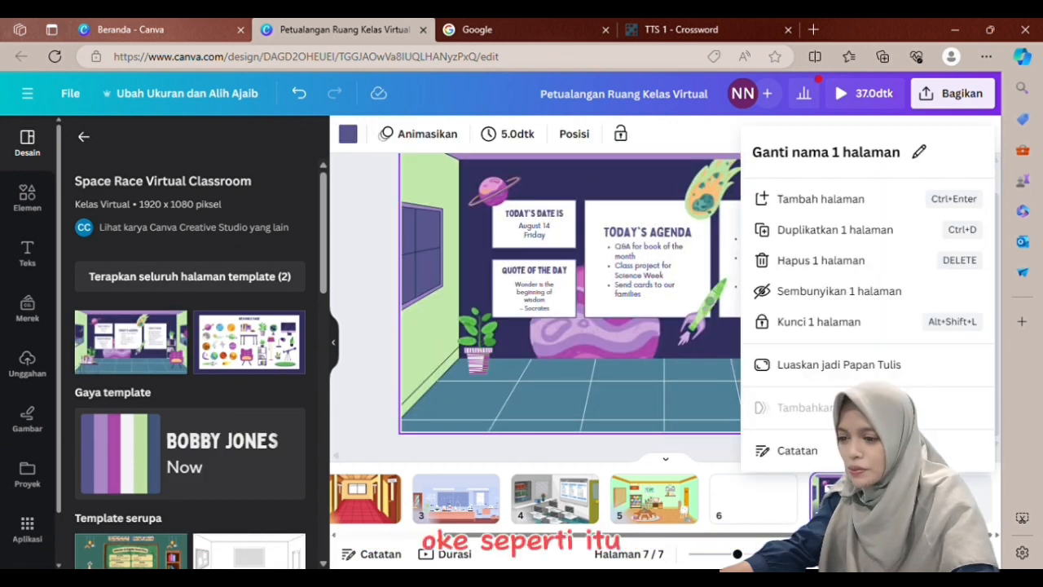
{"action": "left_click", "coordinate": [828, 262]}
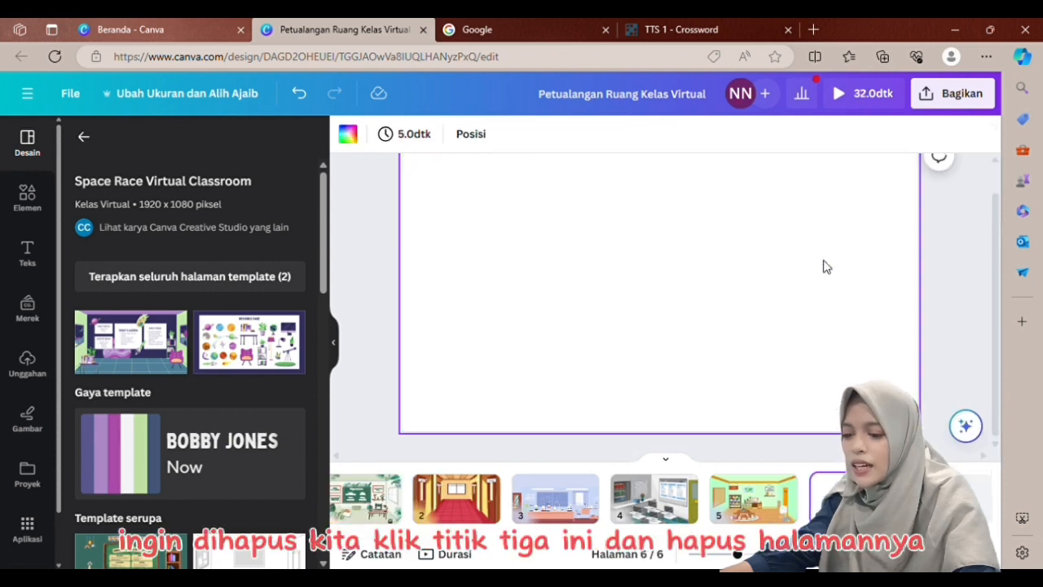
{"action": "left_click", "coordinate": [884, 487]}
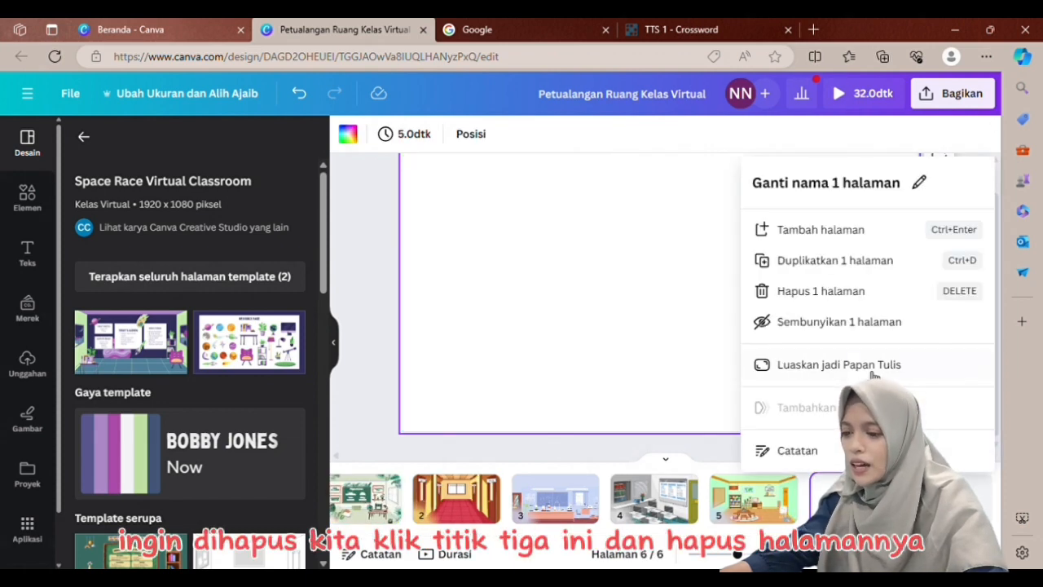
{"action": "left_click", "coordinate": [833, 291]}
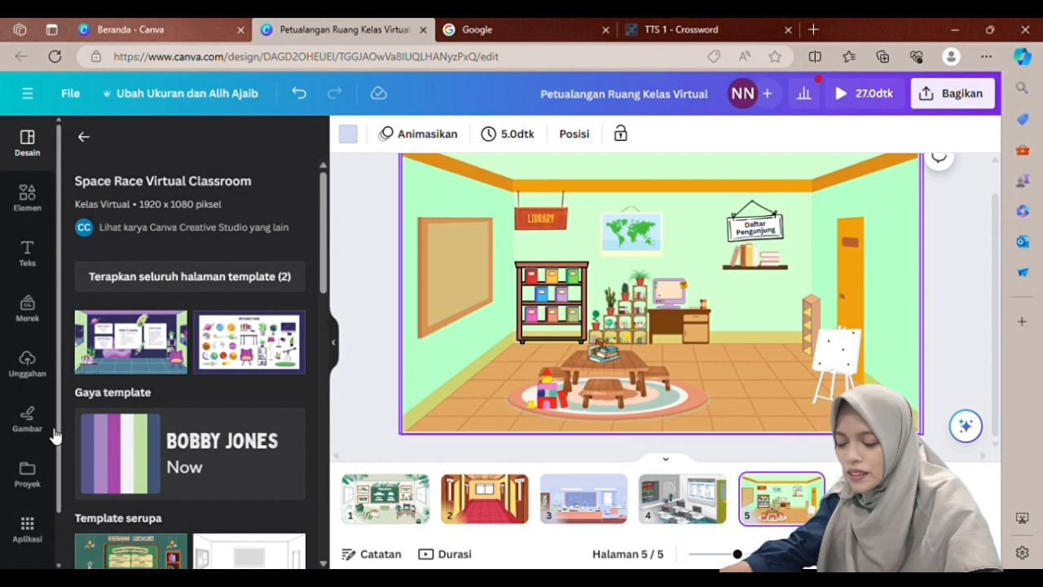
{"action": "left_click", "coordinate": [809, 488]}
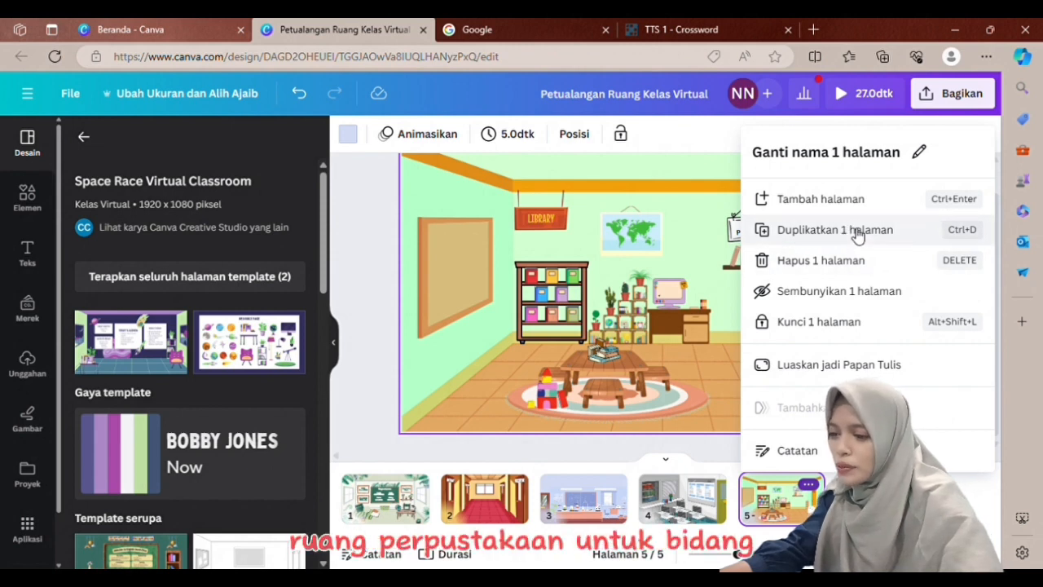
{"action": "left_click", "coordinate": [346, 367]}
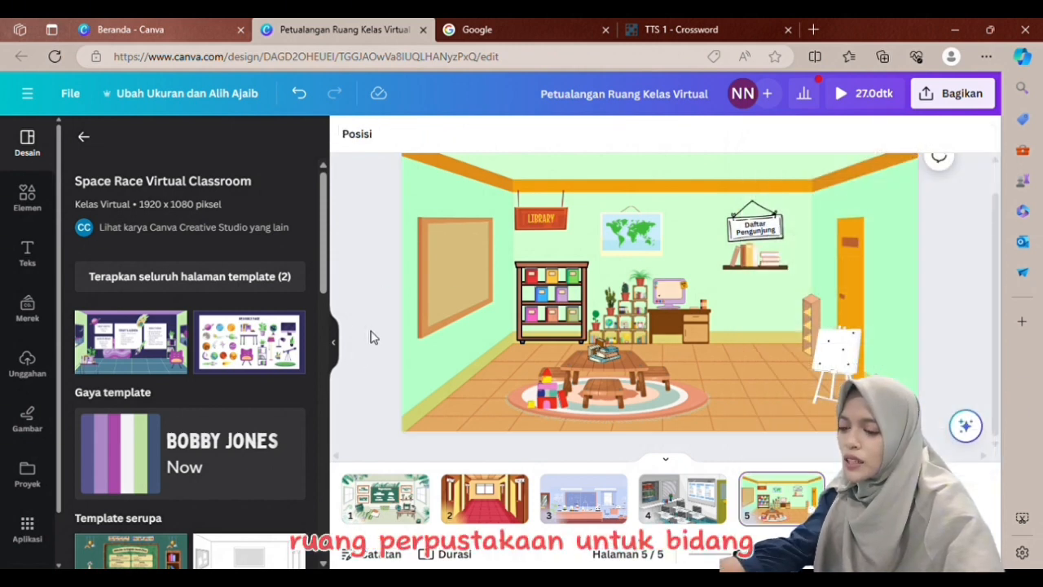
{"action": "left_click", "coordinate": [23, 205]}
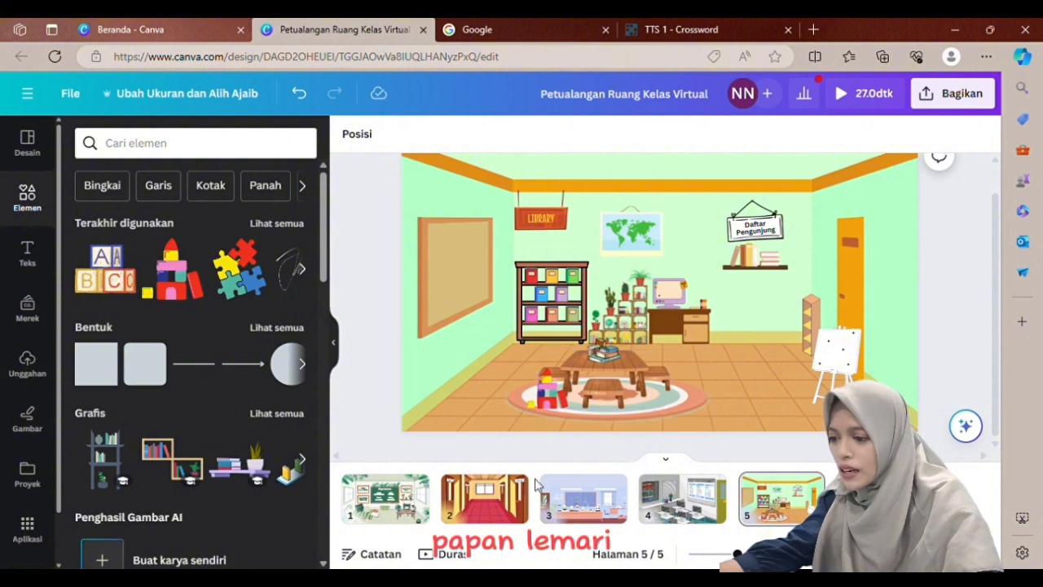
Step: Add a subheading reading "RUANG LABORATORIUM IPA" to the laboratory scene on page 3
{"action": "left_click", "coordinate": [595, 507]}
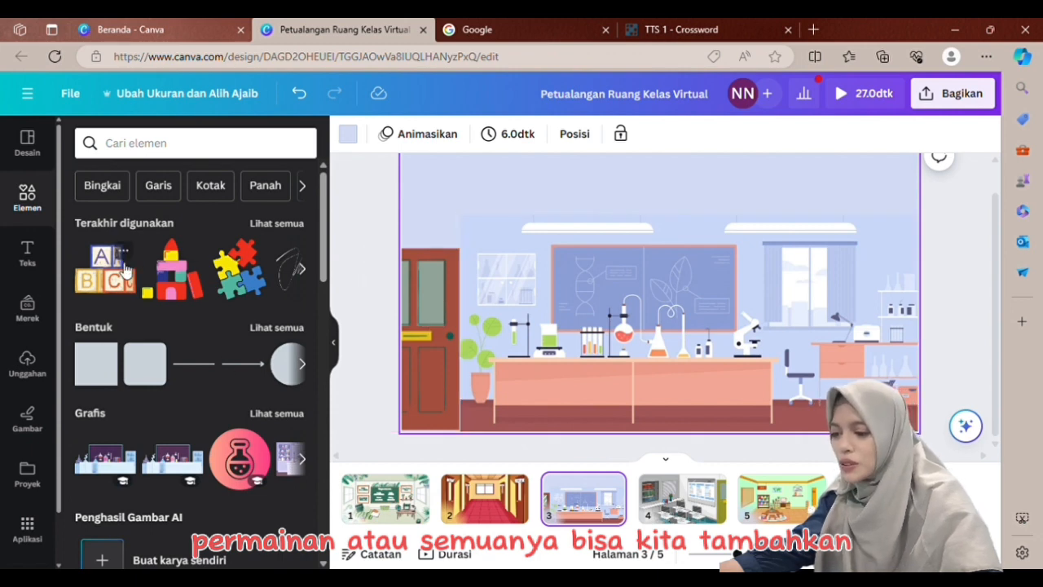
{"action": "left_click", "coordinate": [27, 259]}
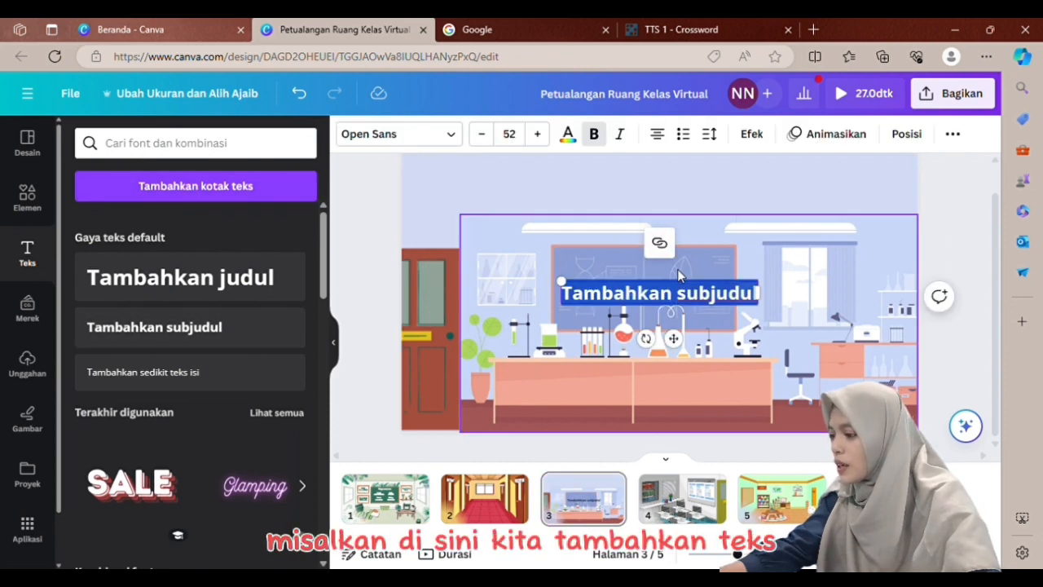
{"action": "type", "text": "RUANG"}
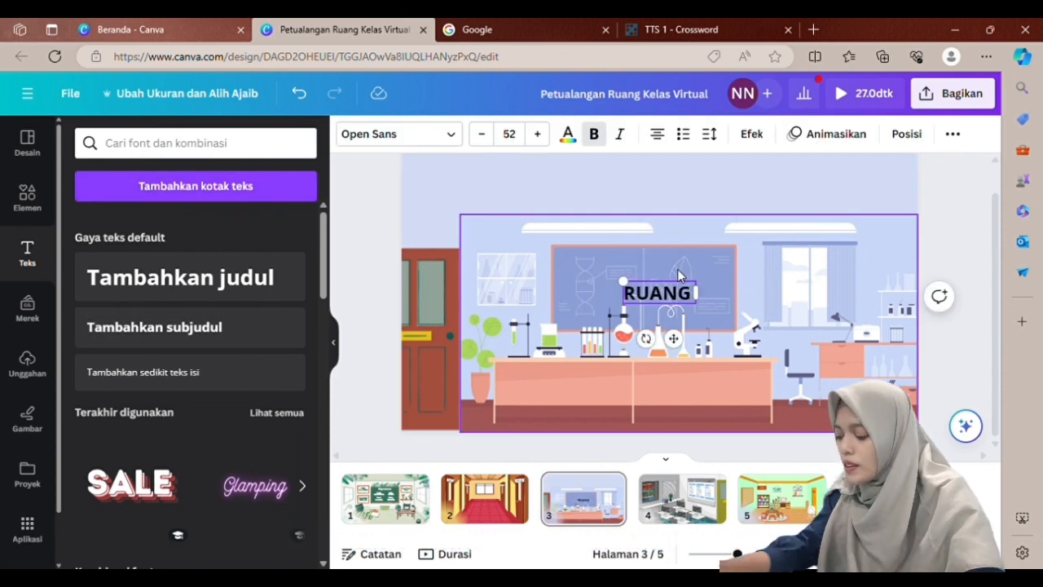
{"action": "type", "text": " LABORAT"}
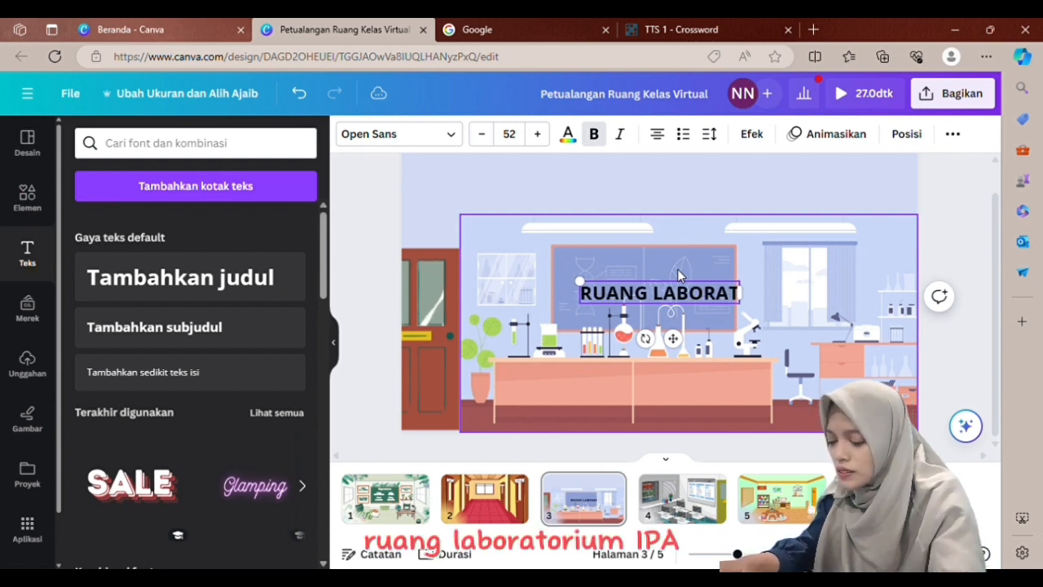
{"action": "type", "text": "ORIUM"}
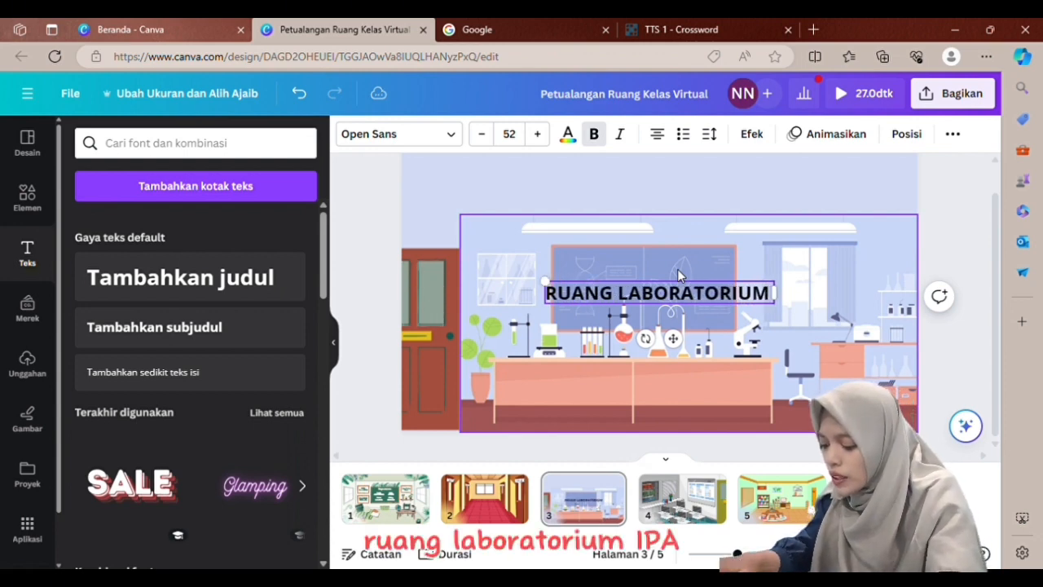
{"action": "type", "text": " IPAS"}
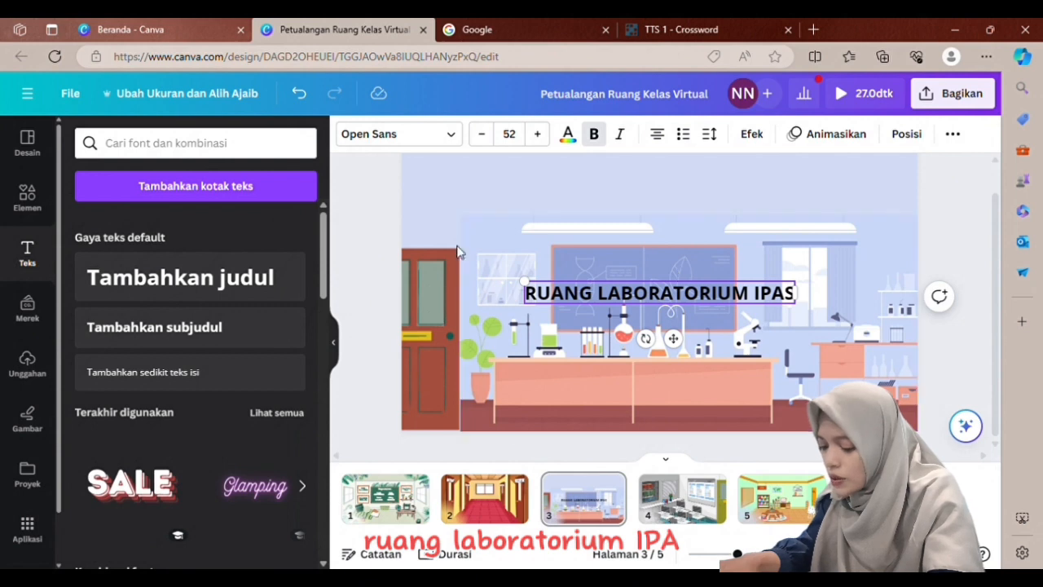
{"action": "key", "text": "BackSpace"}
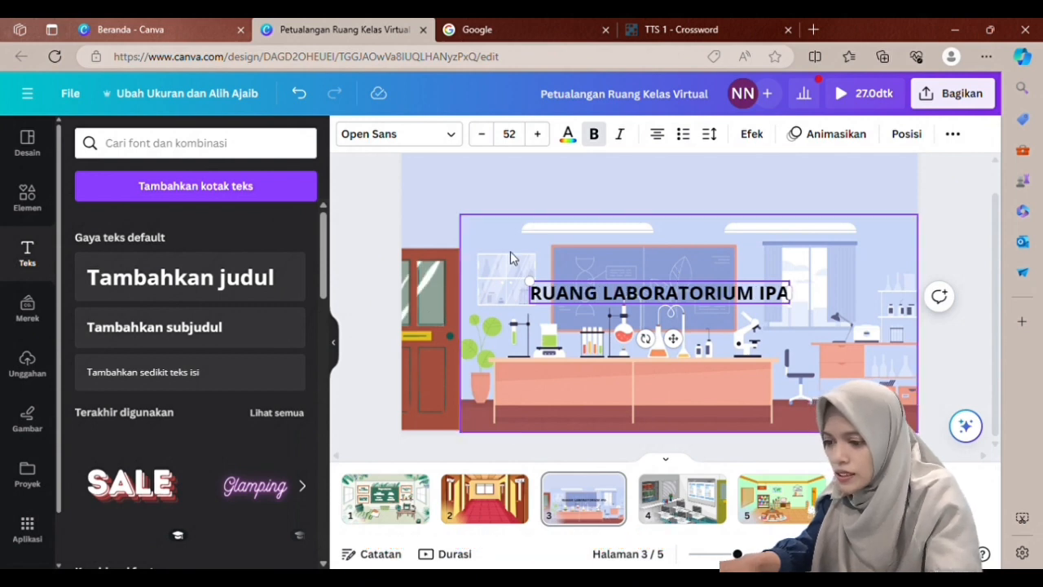
Step: Move the laboratory subheading up to the empty wall above the ceiling lights, and delete it from the page
{"action": "left_click", "coordinate": [357, 318]}
{"action": "left_click_drag", "start_coordinate": [652, 316], "coordinate": [652, 216]}
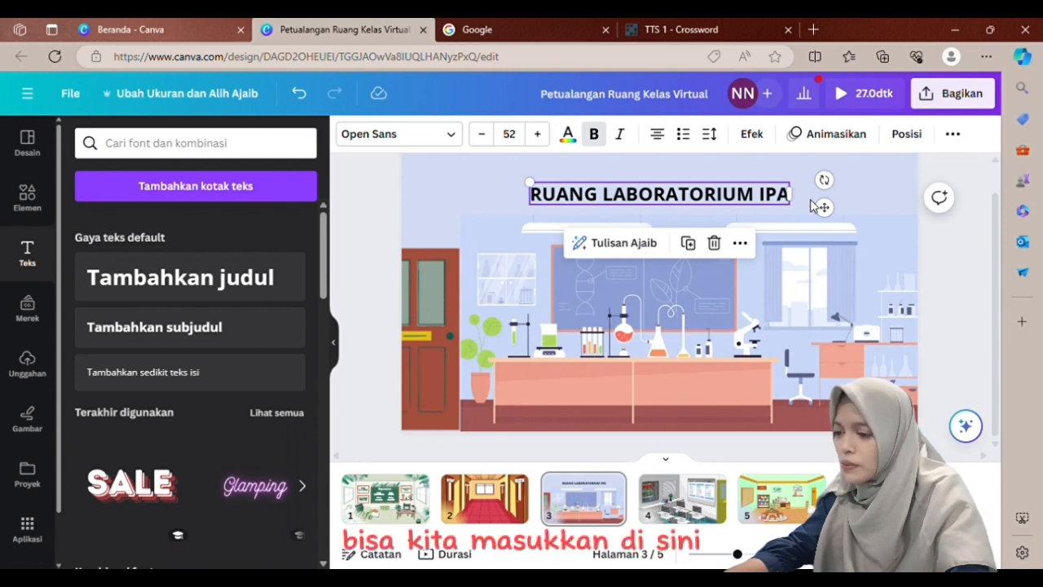
{"action": "left_click", "coordinate": [714, 243]}
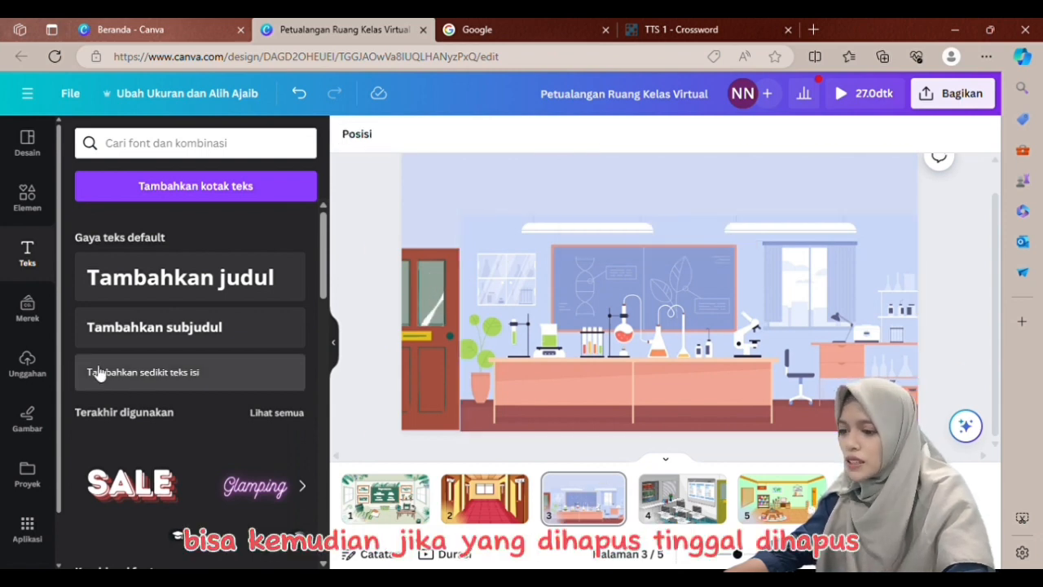